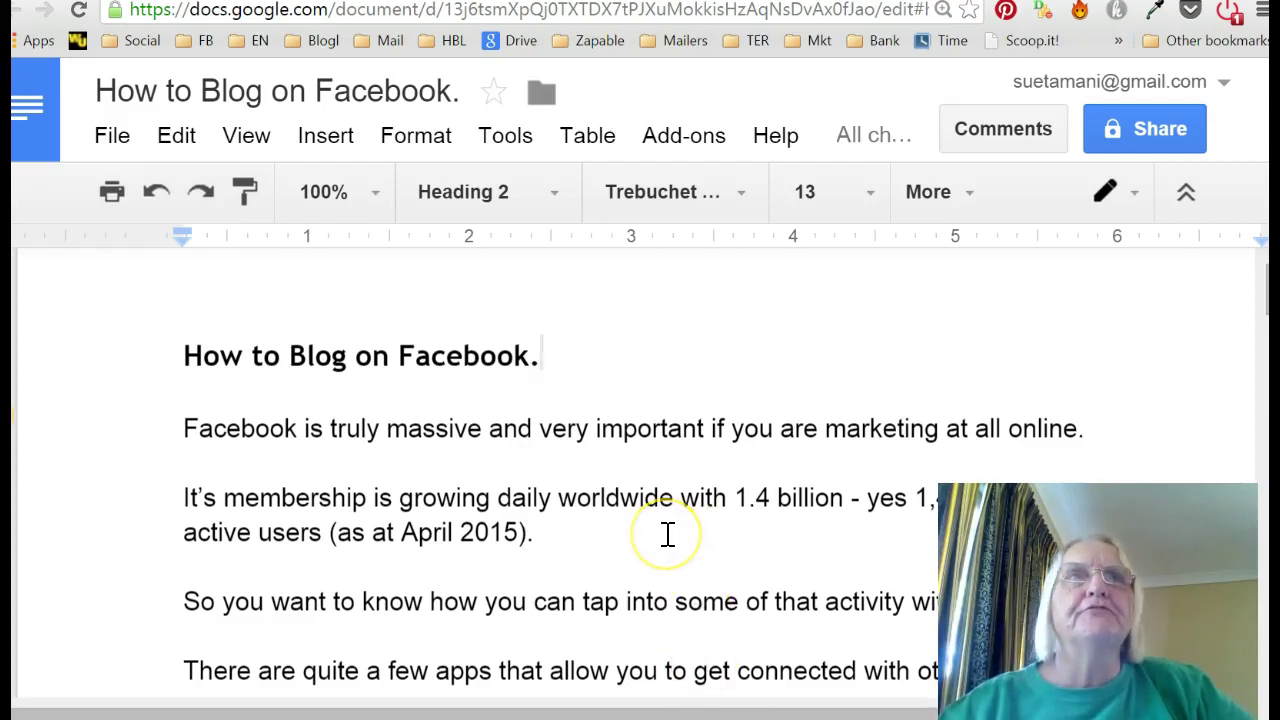
Scroll through the 'How to Blog on Facebook' article in Google Docs to its end
scroll(667, 537, down, 9)
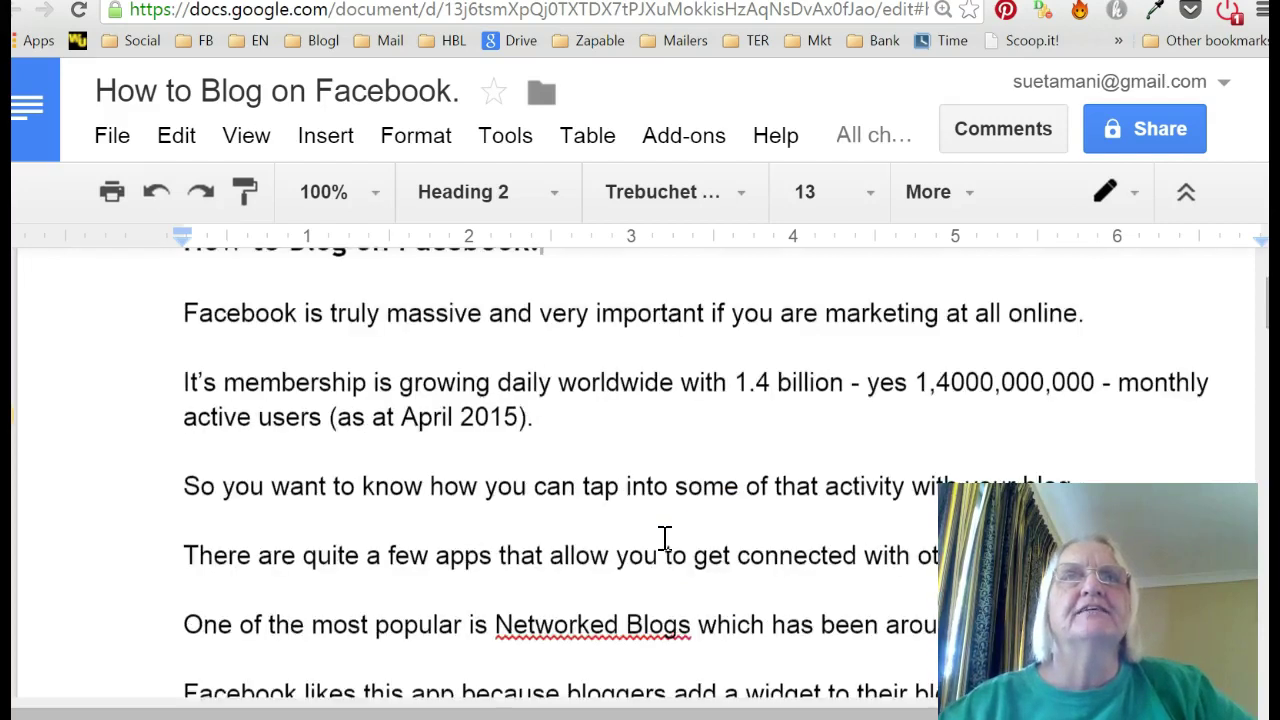
scroll(675, 540, down, 2)
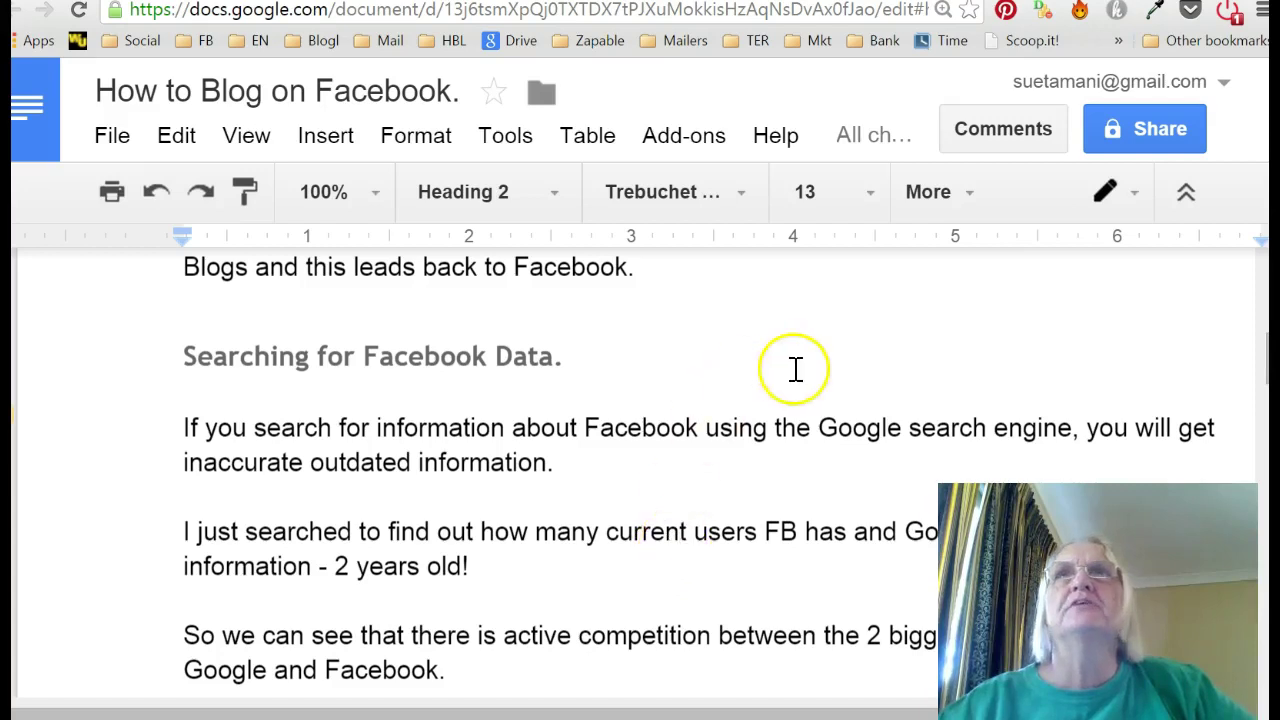
scroll(689, 474, down, 2)
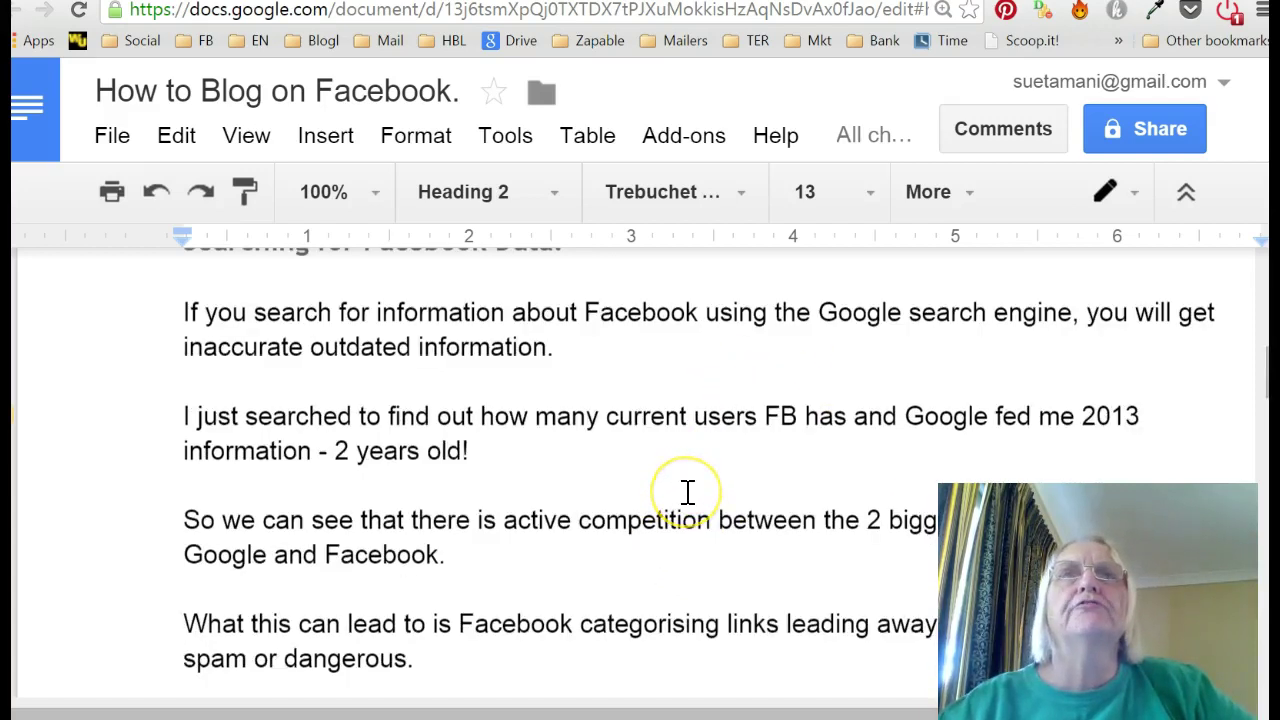
scroll(688, 480, down, 2)
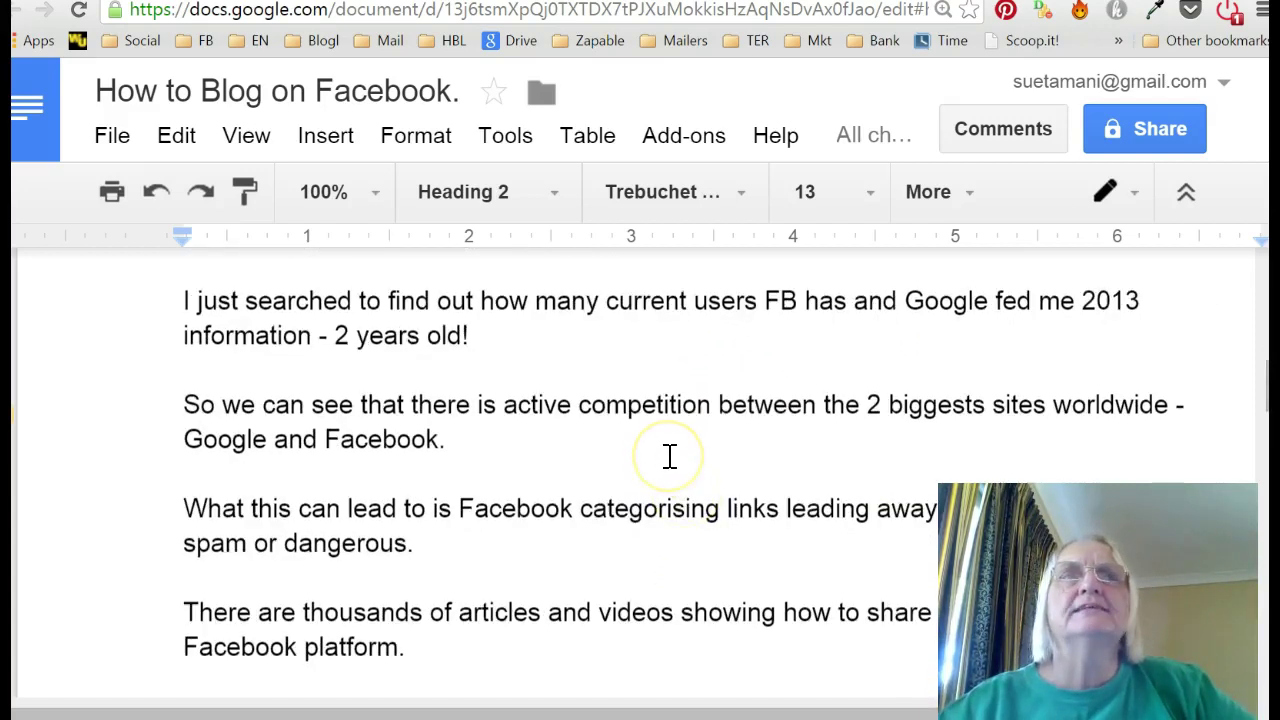
scroll(670, 459, down, 2)
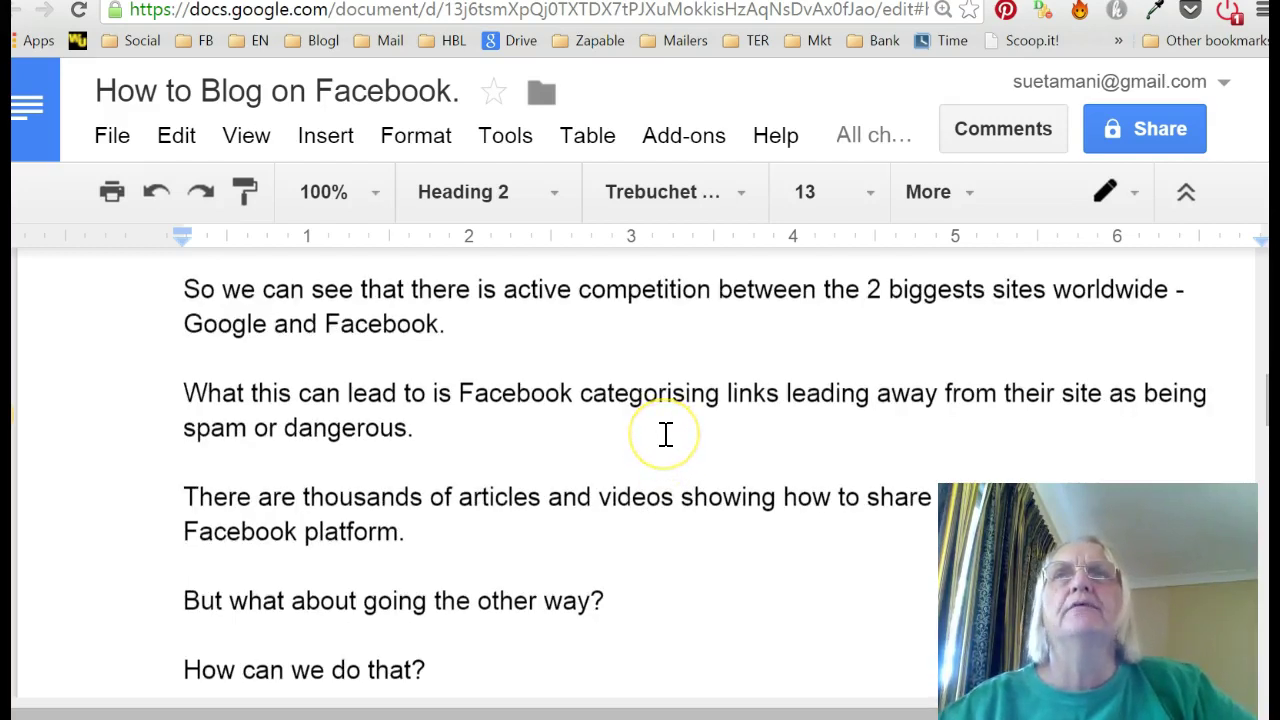
scroll(666, 433, down, 2)
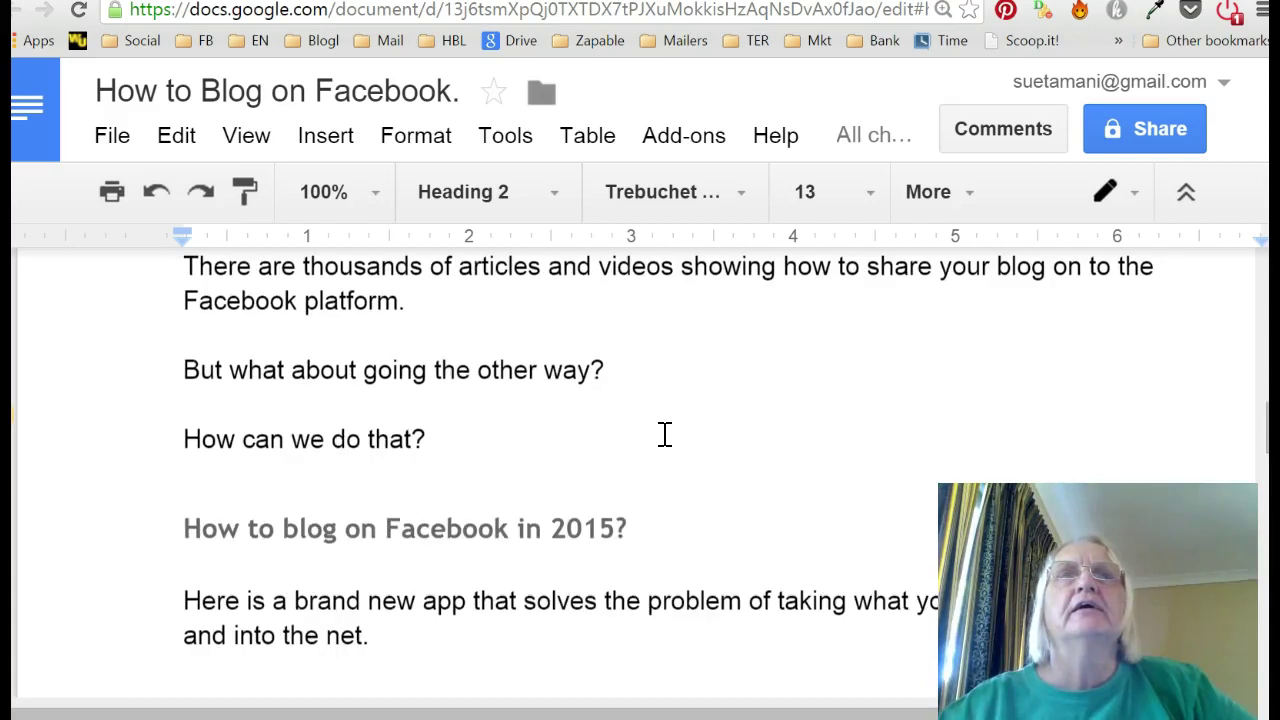
scroll(665, 433, down, 1)
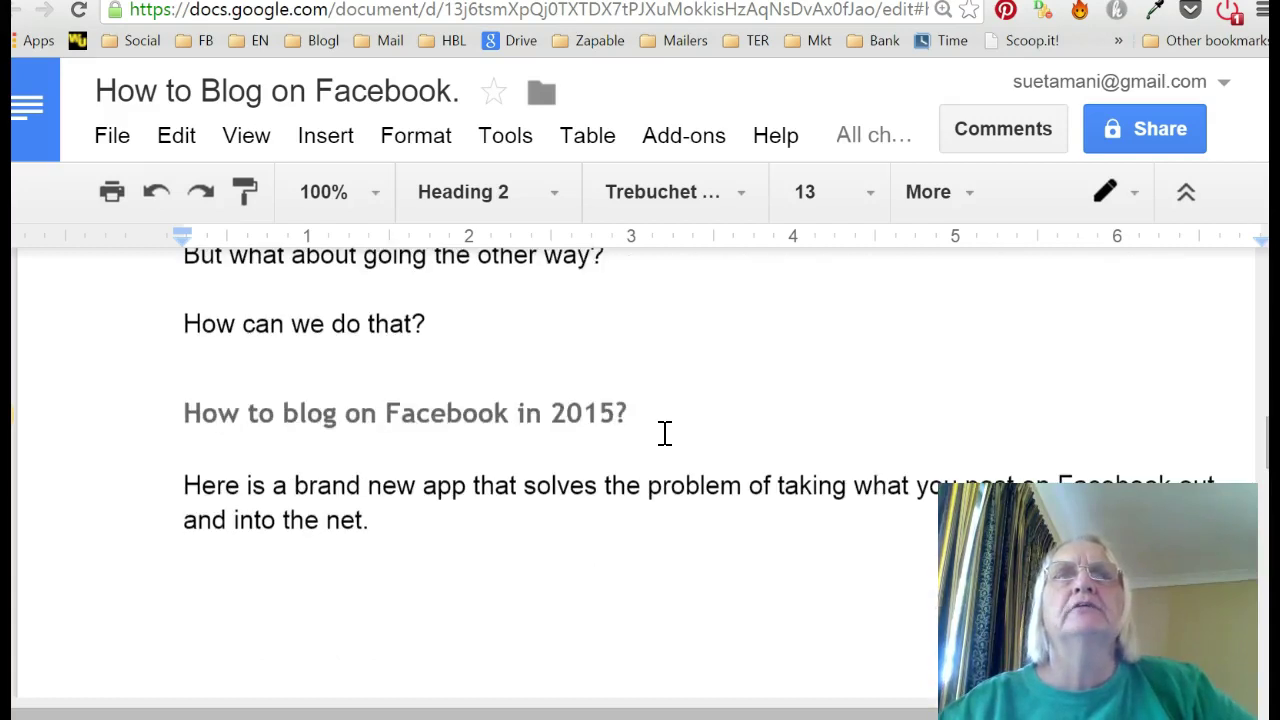
click(675, 433)
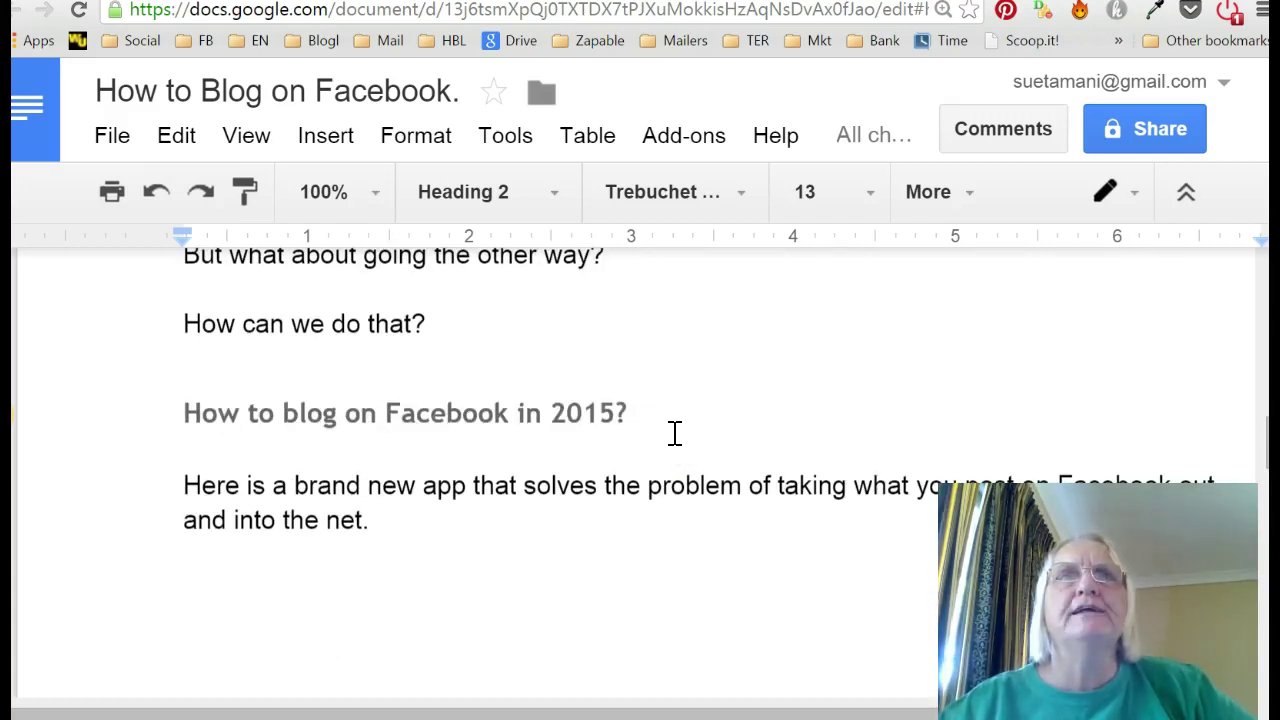
scroll(675, 433, down, 2)
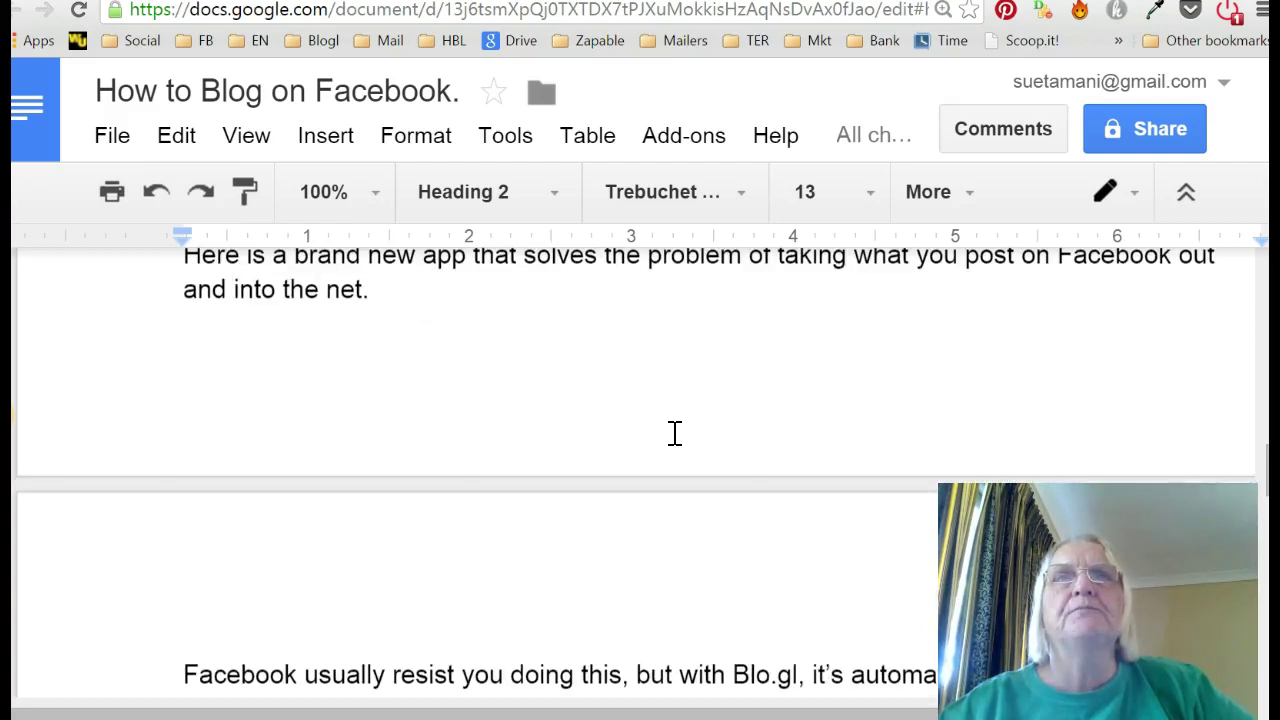
scroll(675, 433, down, 3)
click(670, 455)
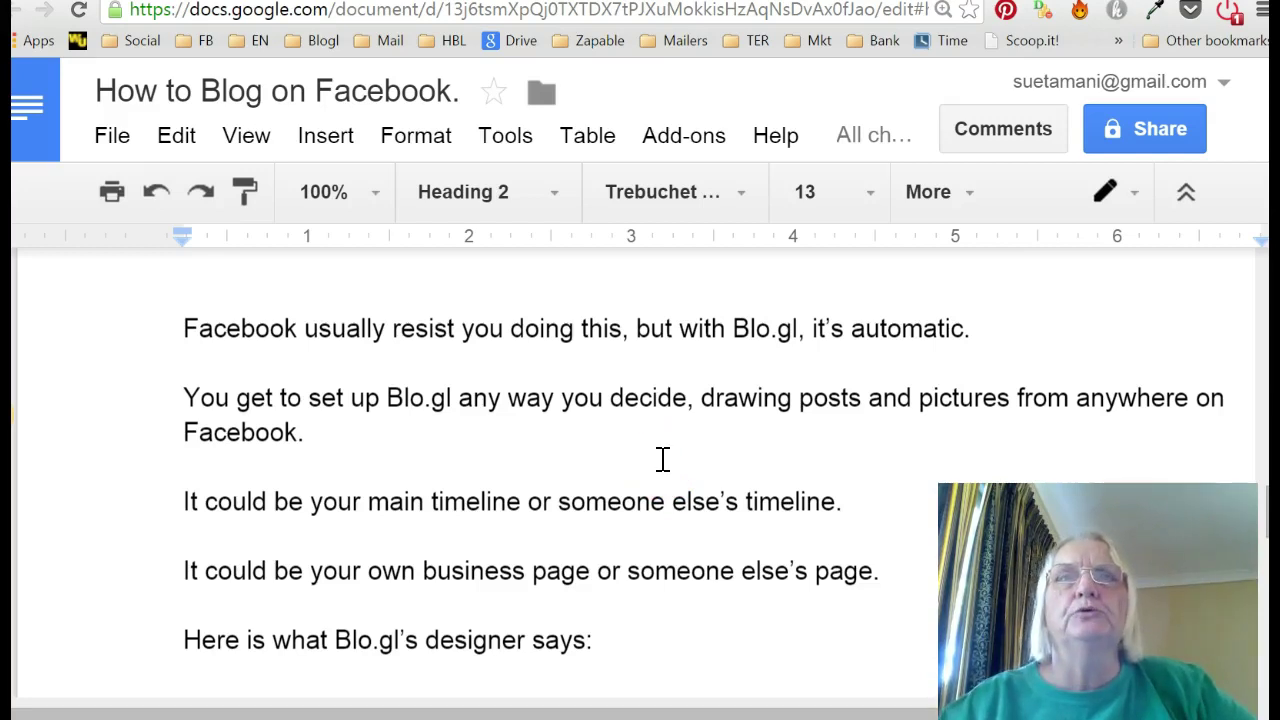
click(647, 464)
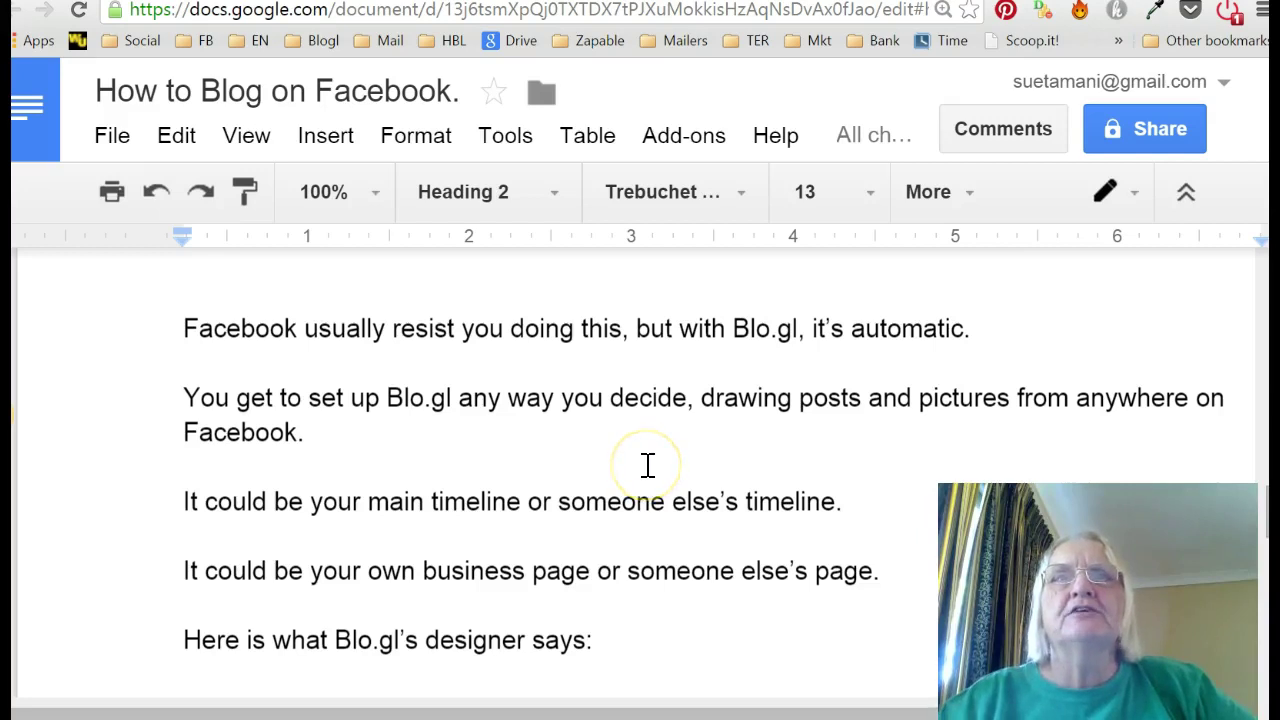
scroll(647, 464, down, 1)
click(659, 483)
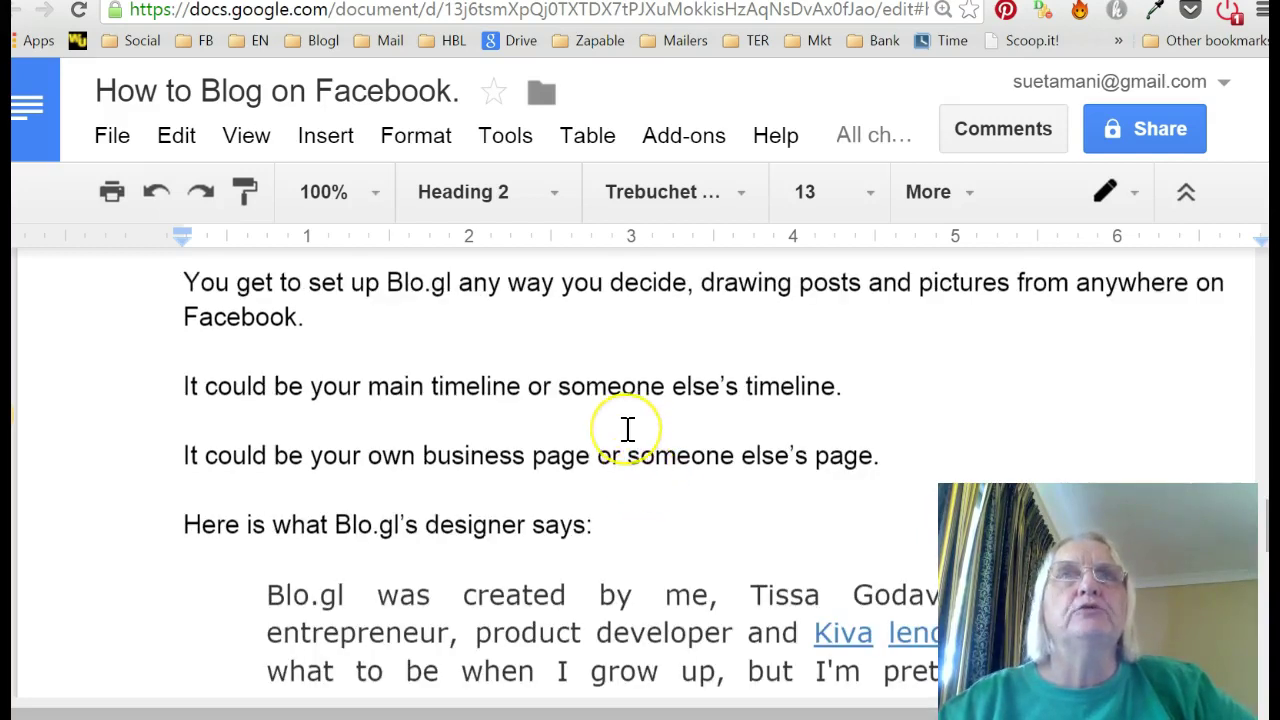
scroll(627, 430, up, 5)
scroll(627, 430, up, 2)
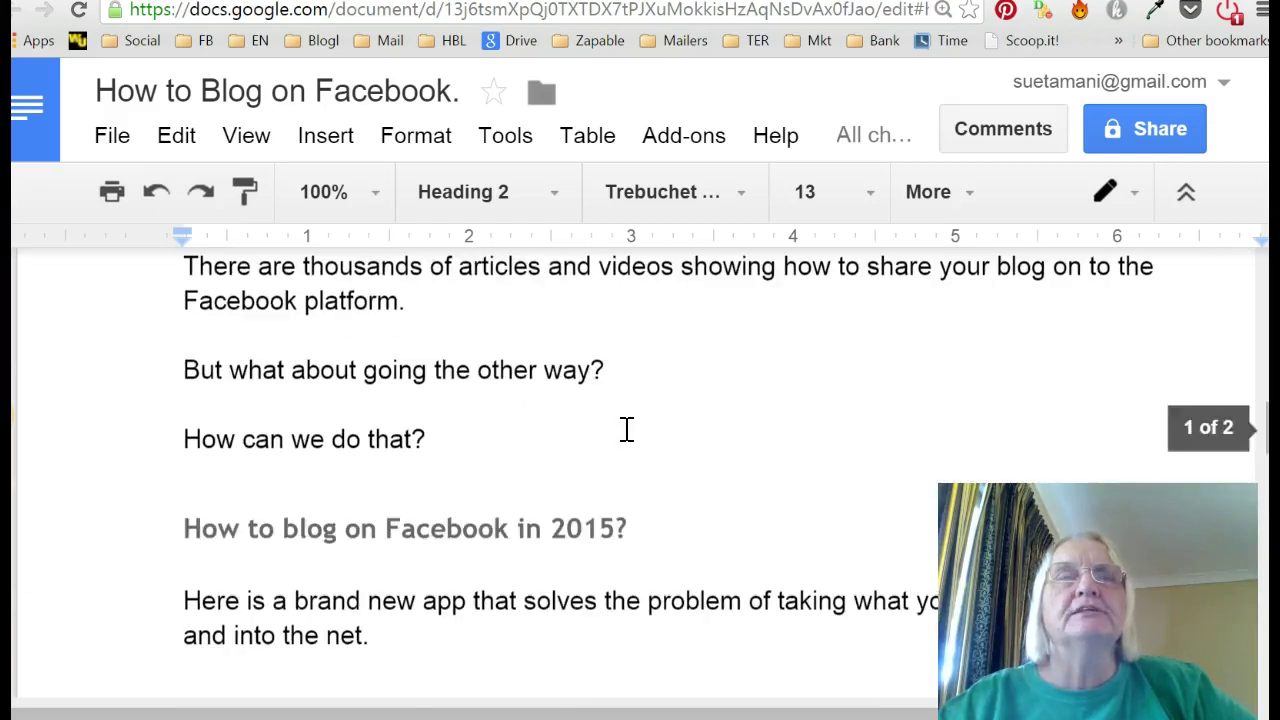
click(626, 437)
scroll(632, 447, down, 5)
scroll(632, 447, down, 10)
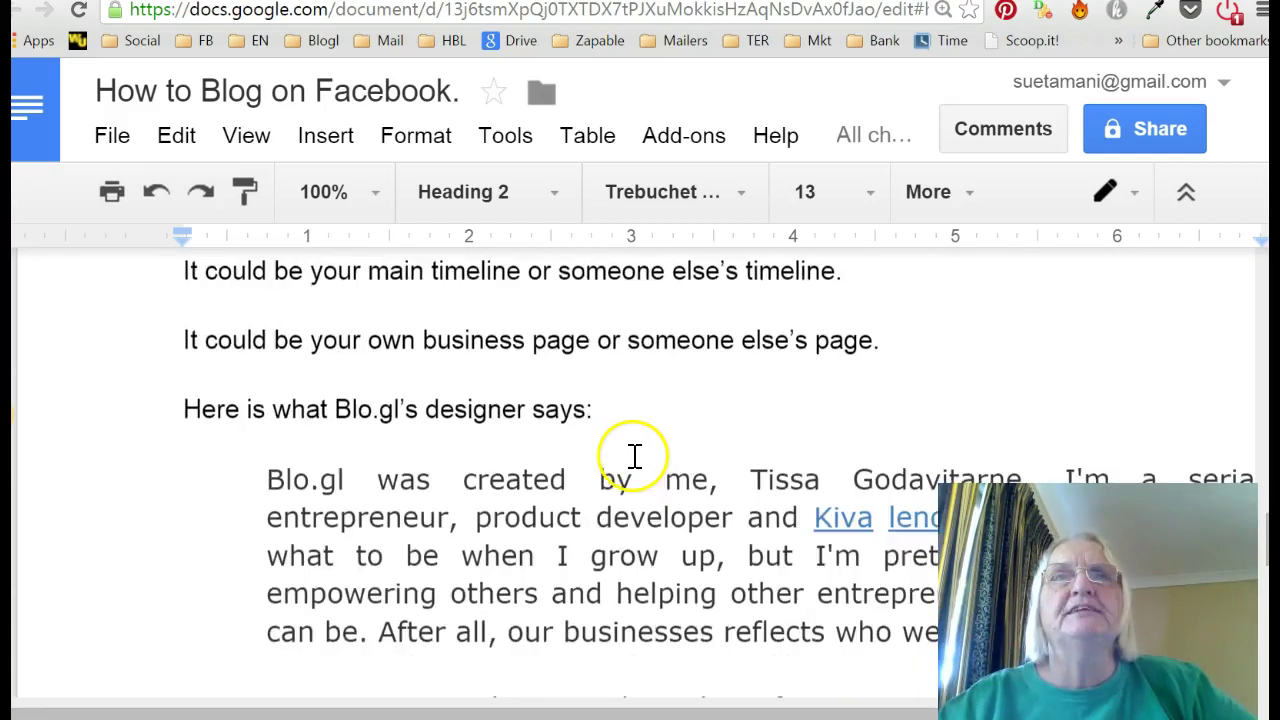
scroll(636, 457, down, 7)
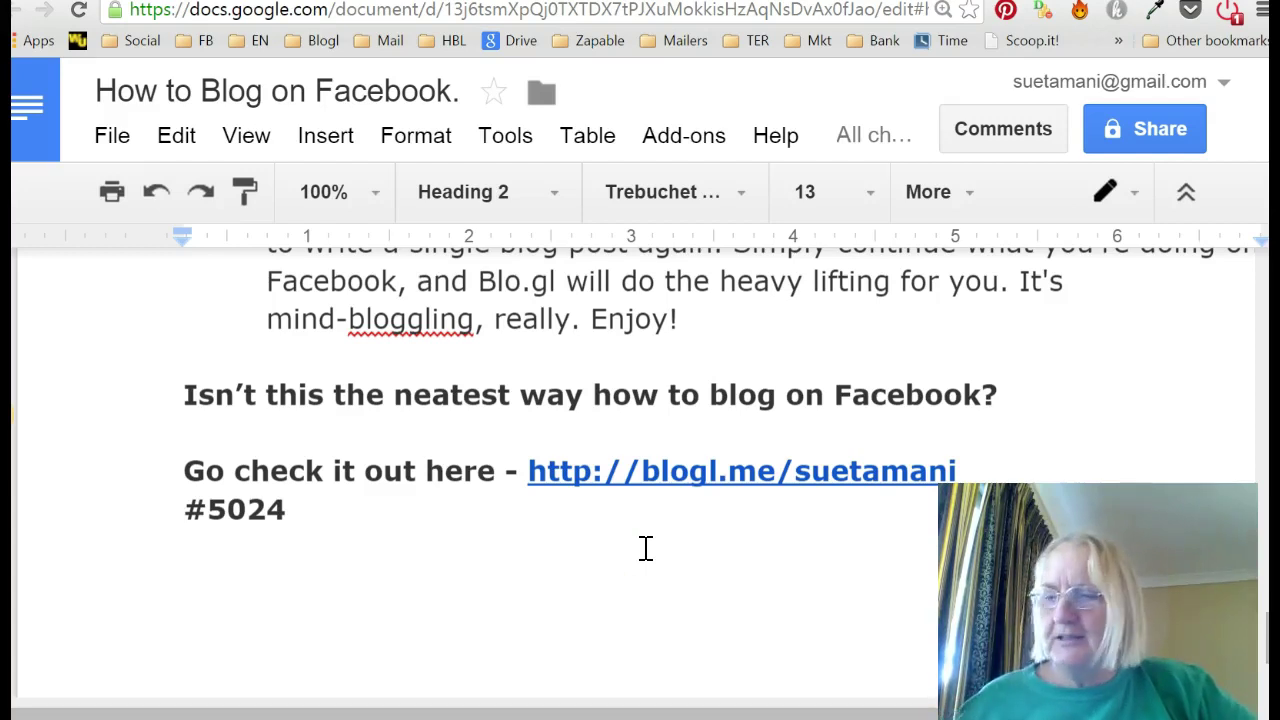
click(641, 527)
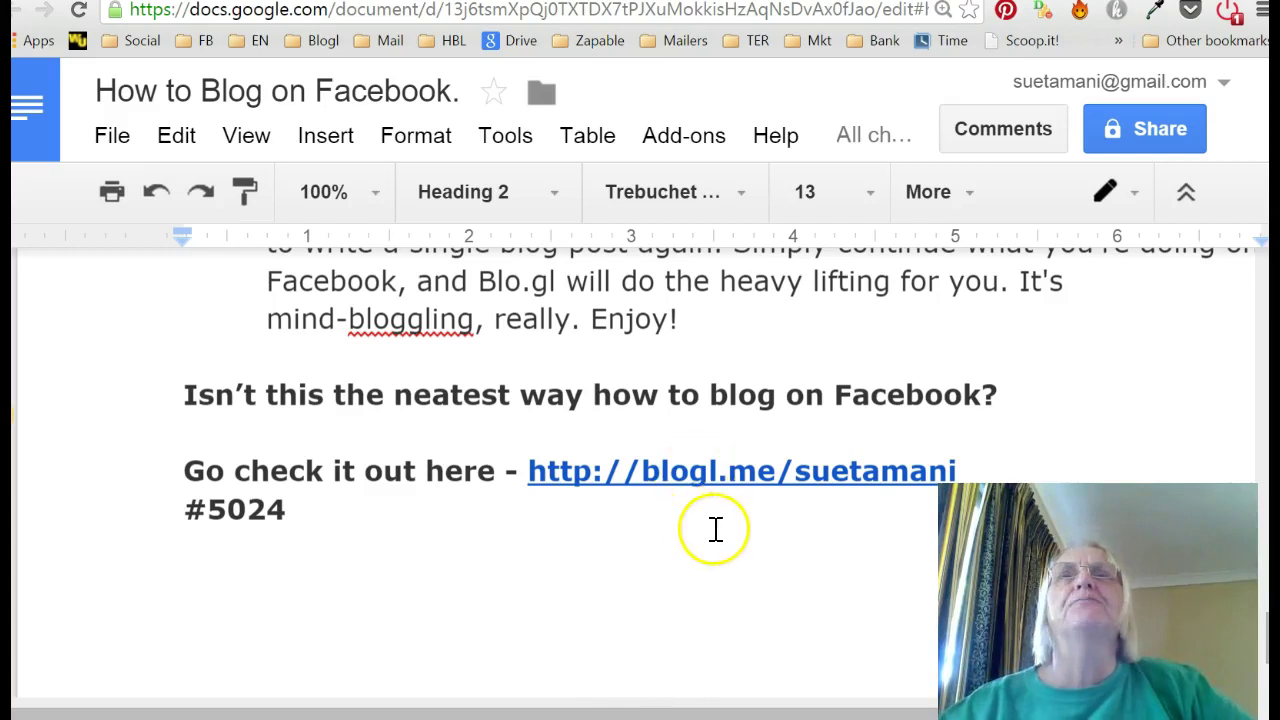
Select and copy the whole article, then switch to the Empowerment Zone Facebook page
click(527, 573)
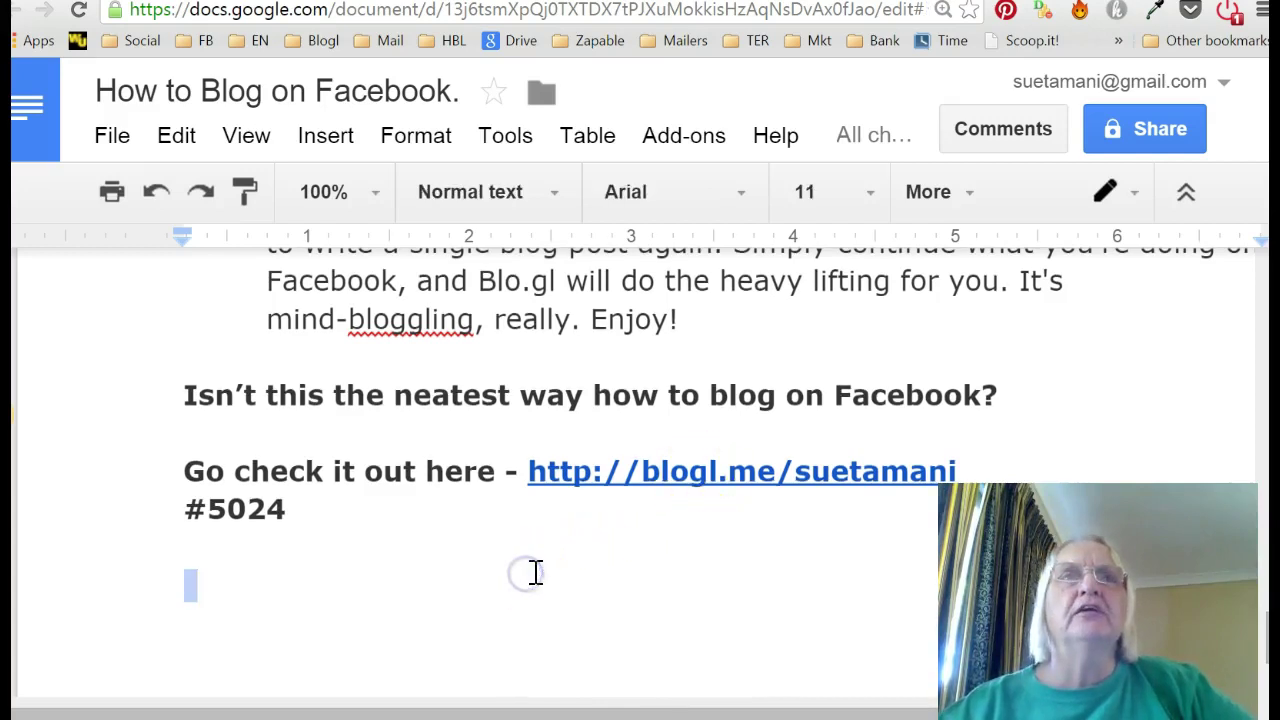
key(ctrl+a)
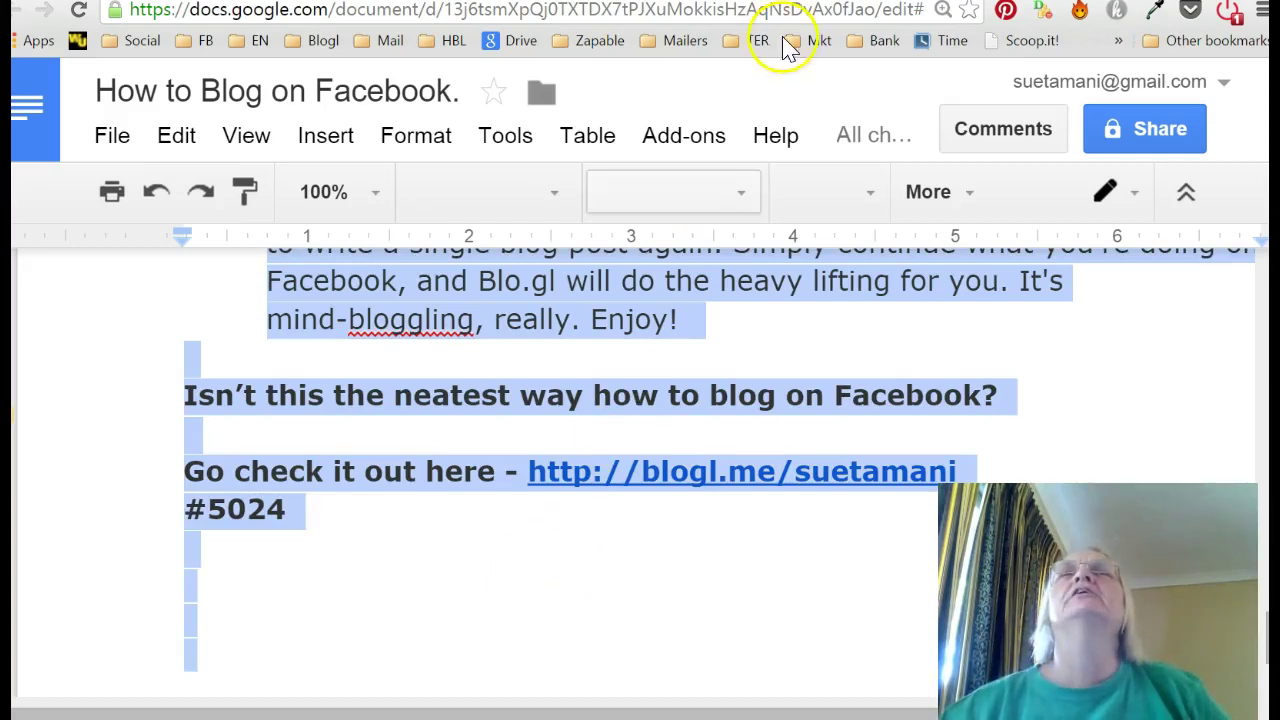
key(ctrl+Tab)
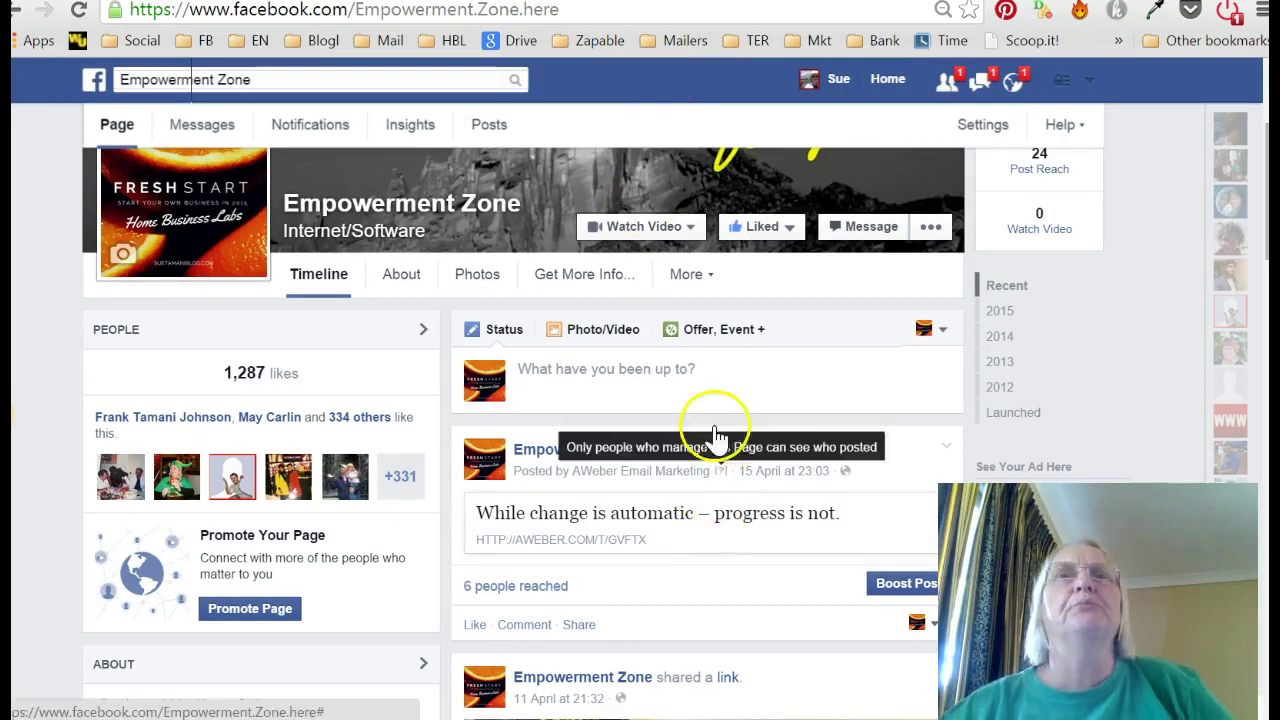
Paste the copied article into the Empowerment Zone page's status composer
scroll(840, 430, up, 1)
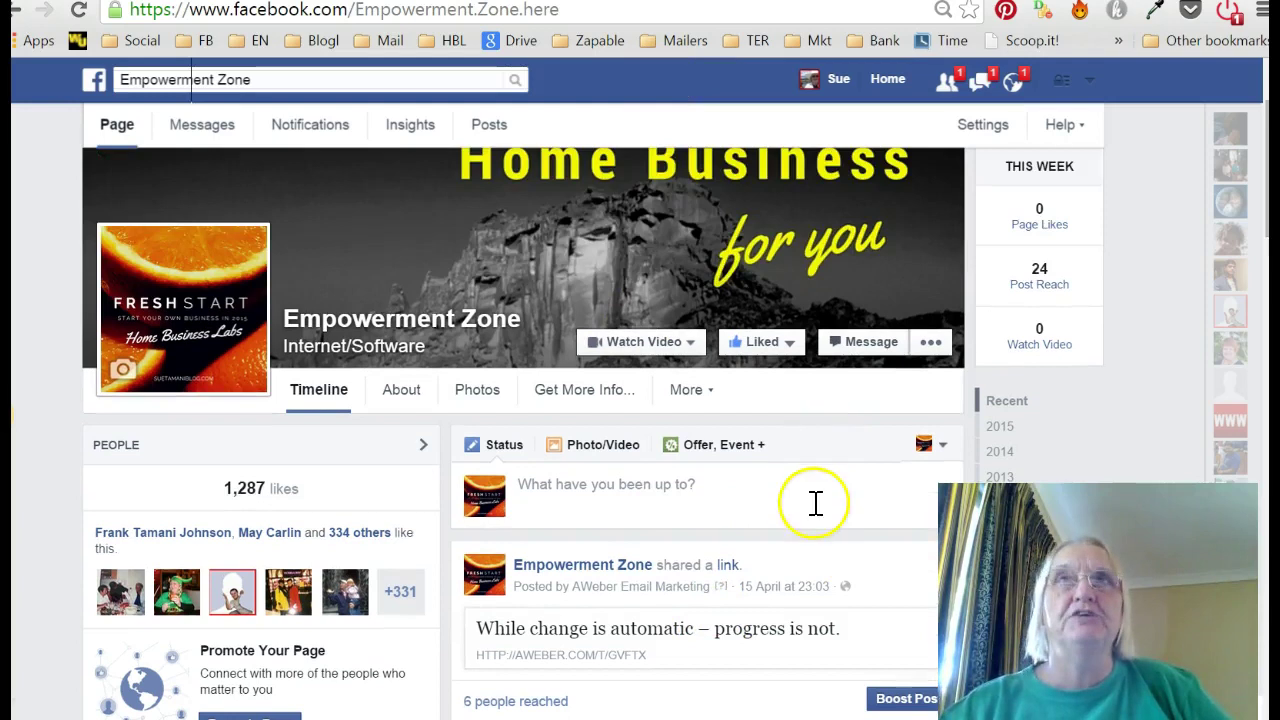
scroll(812, 503, up, 1)
scroll(805, 495, down, 1)
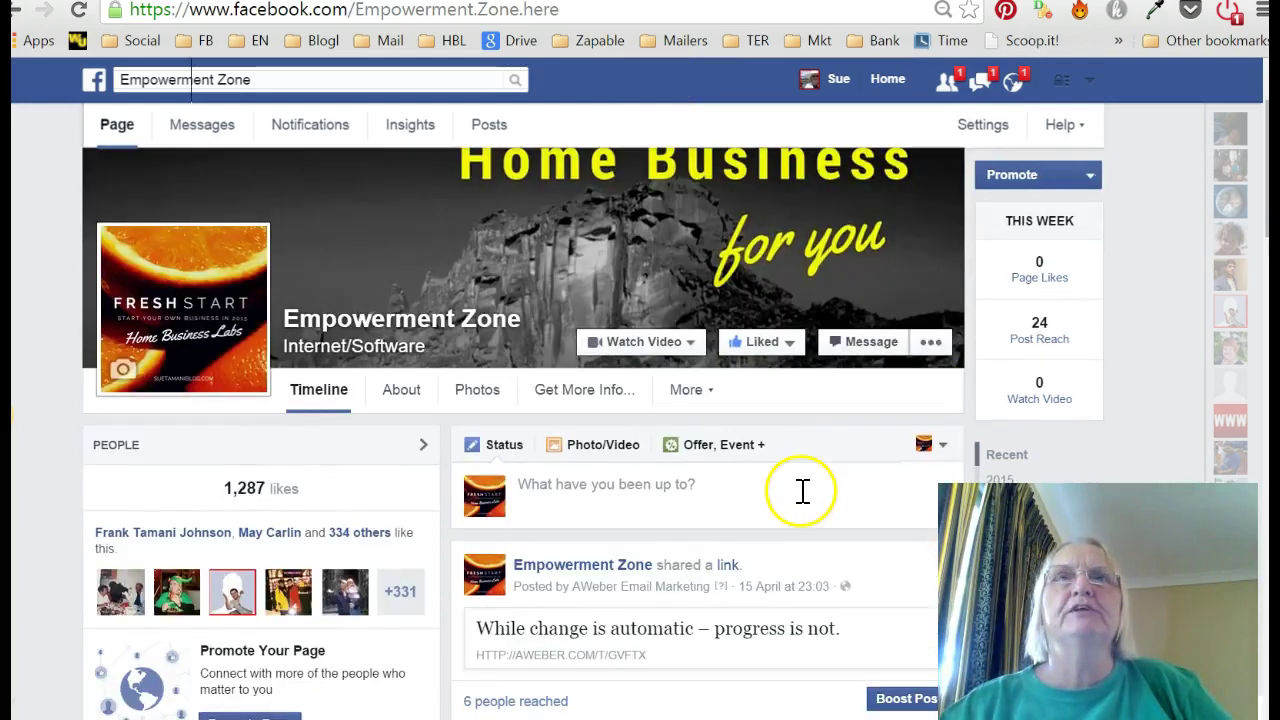
scroll(803, 495, down, 1)
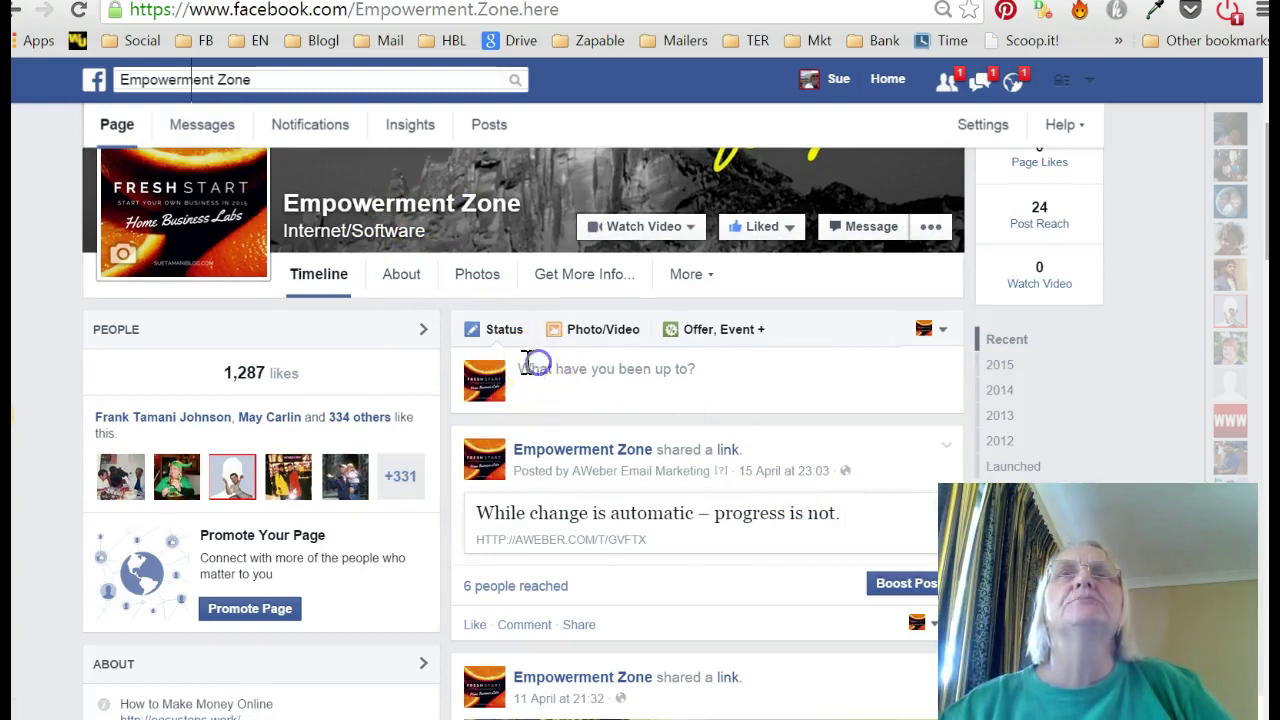
click(543, 368)
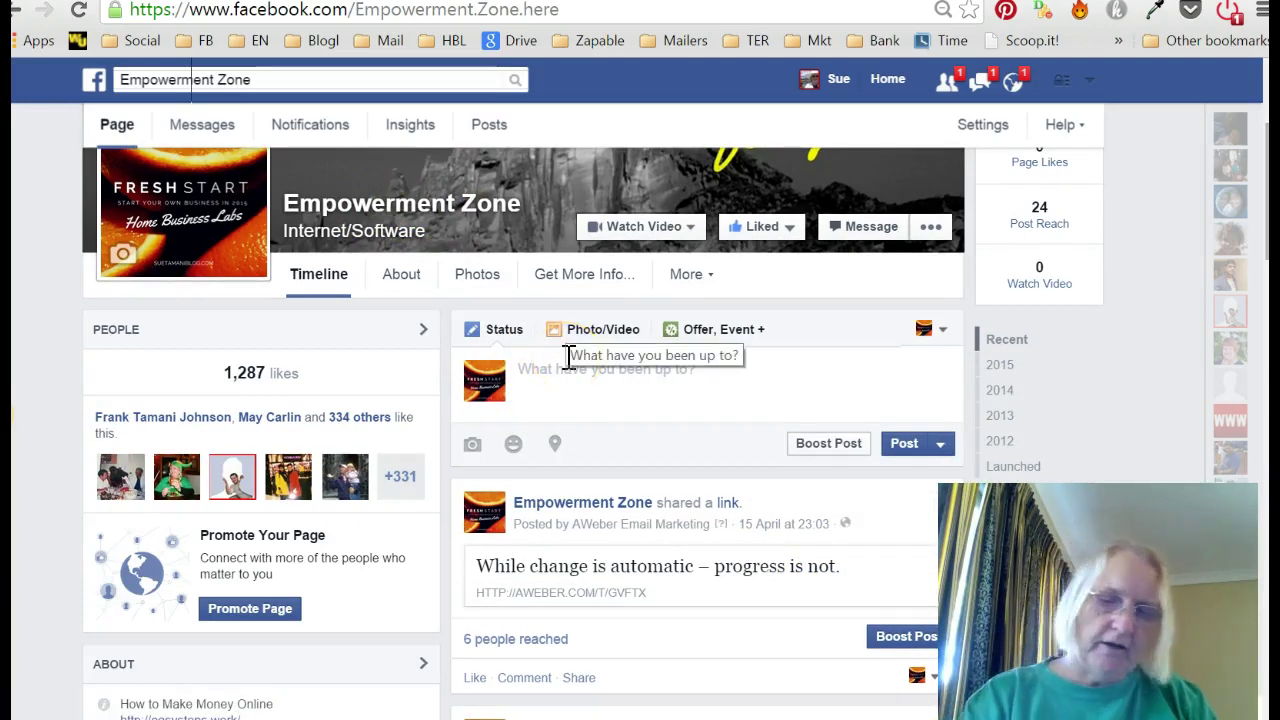
key(ctrl+v)
Review the pasted post, checking the article title at the top and scrolling through the text
scroll(567, 355, down, 15)
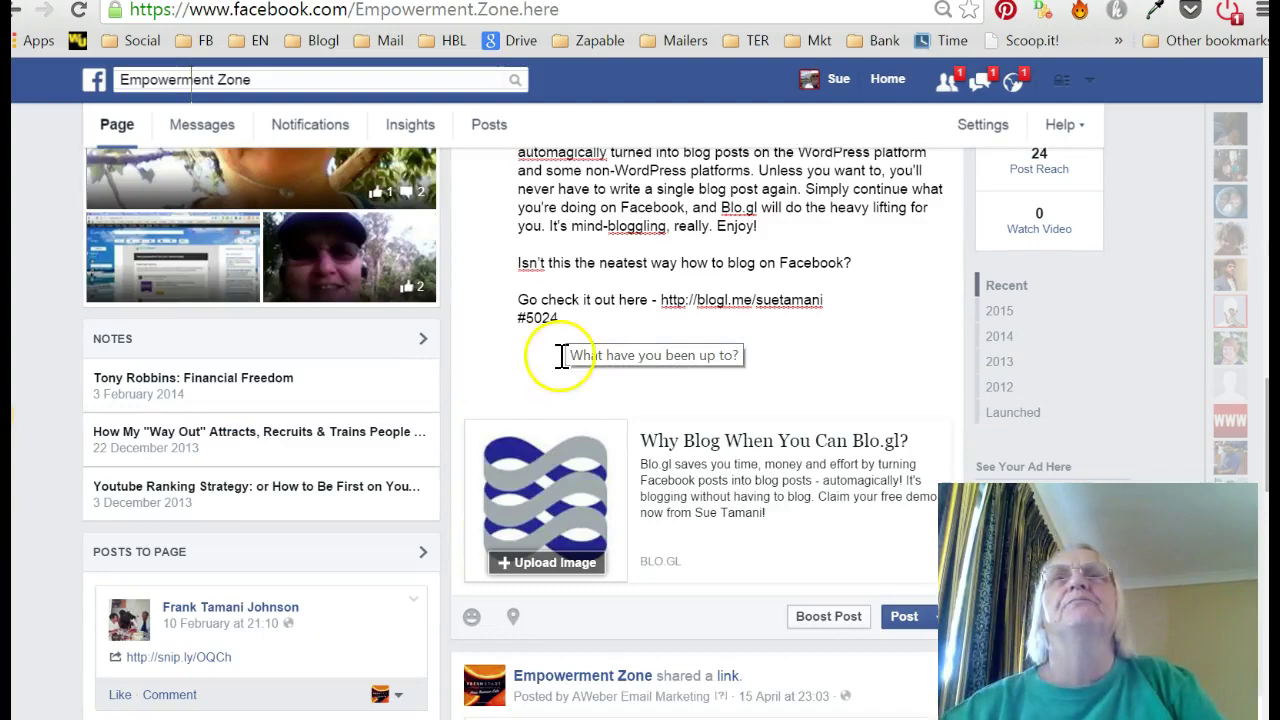
scroll(850, 296, up, 4)
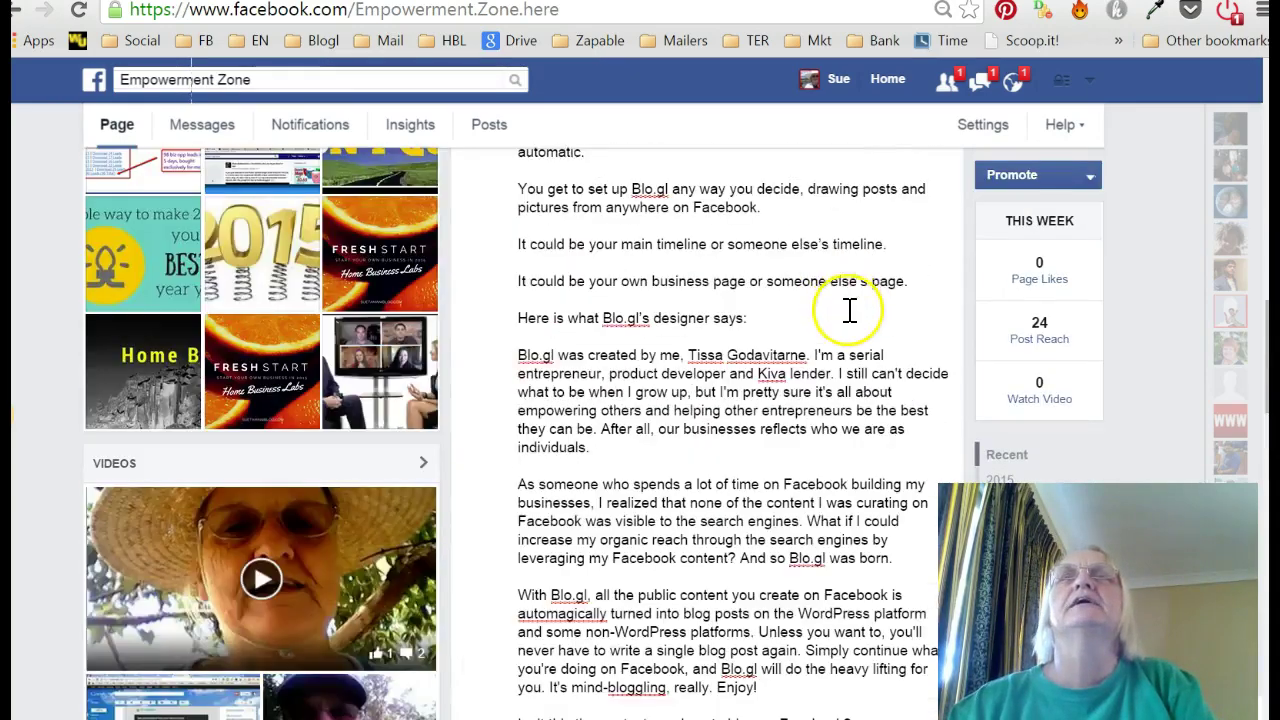
scroll(848, 302, up, 6)
scroll(848, 320, up, 10)
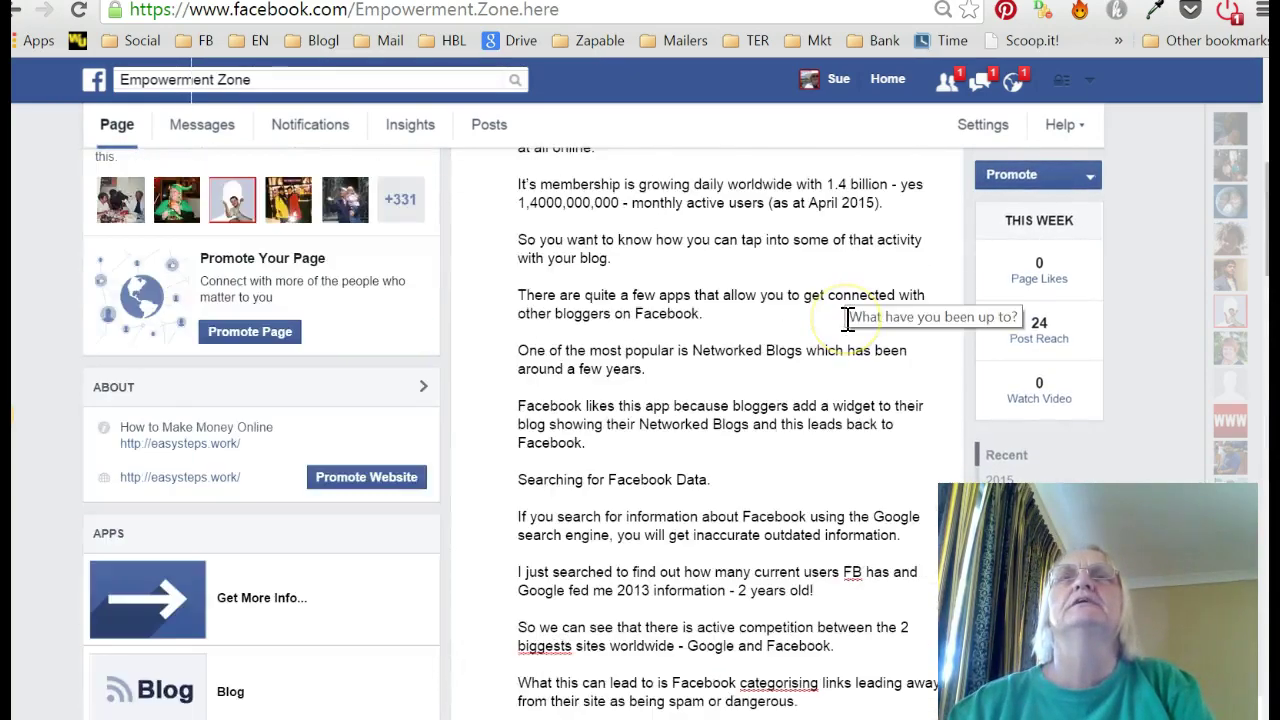
click(822, 338)
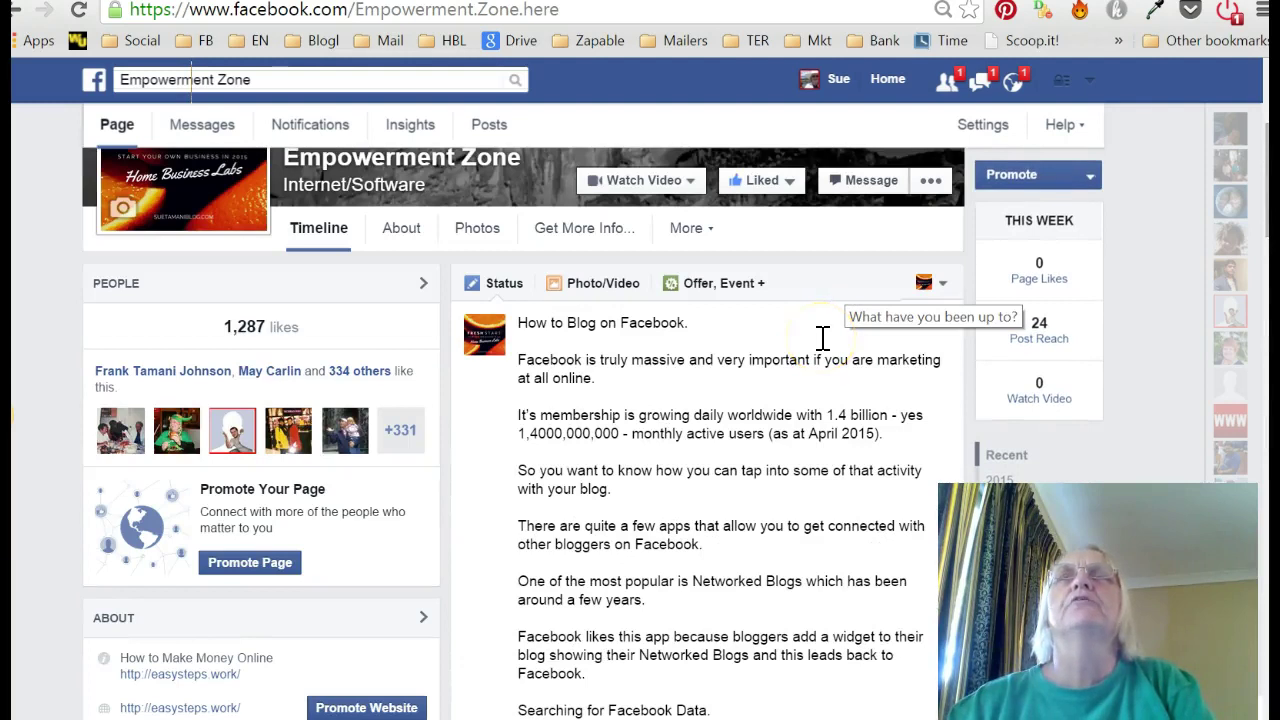
mouse_move(699, 329)
mouse_down()
mouse_move(522, 323)
mouse_move(717, 318)
mouse_up()
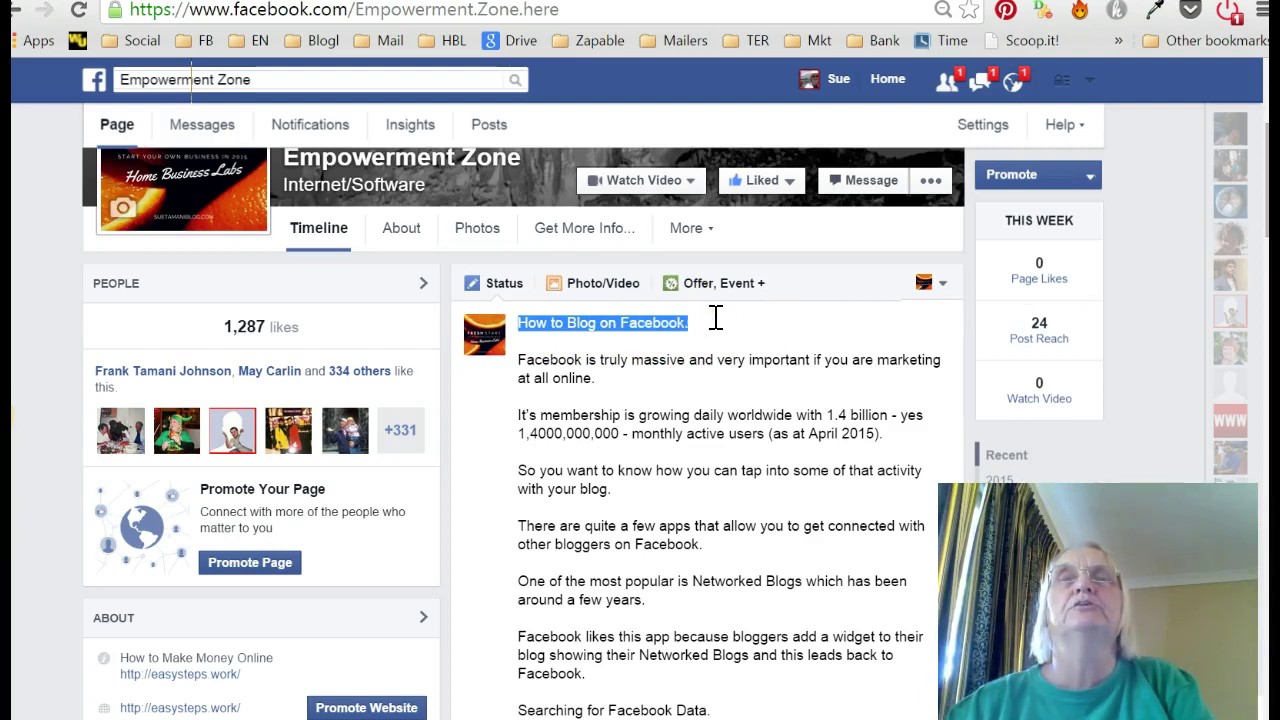
click(713, 317)
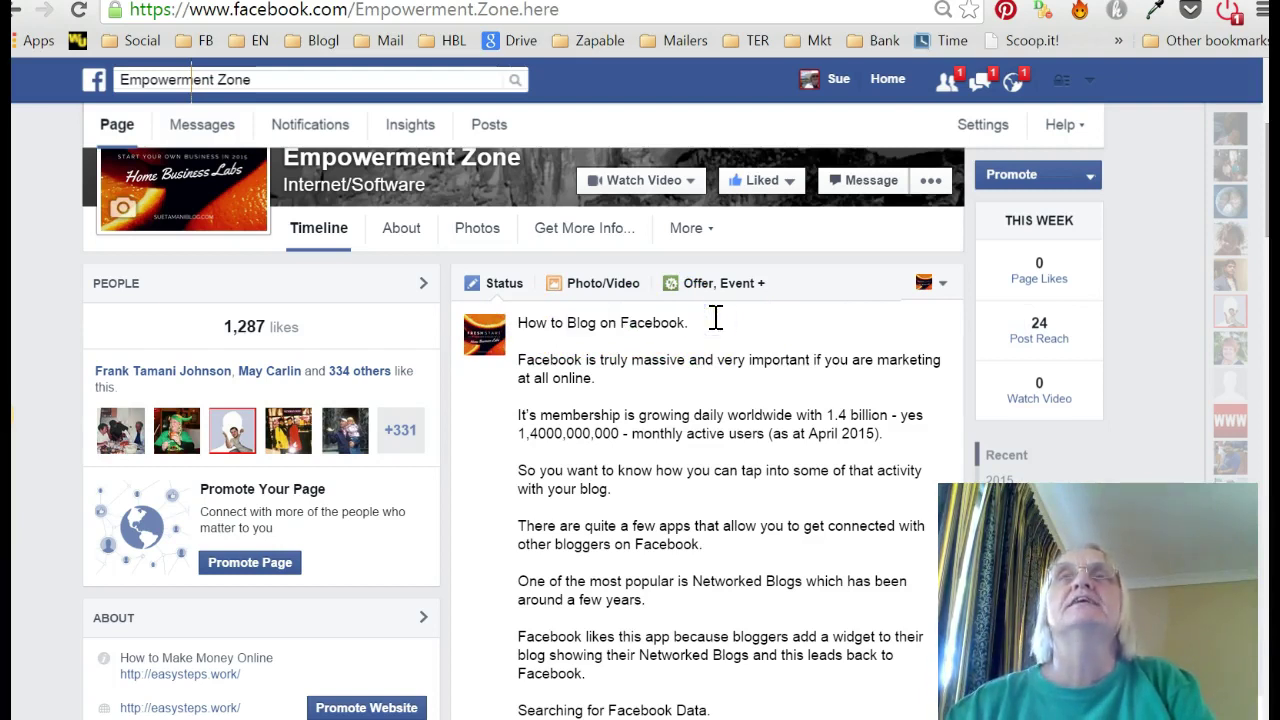
scroll(823, 491, down, 6)
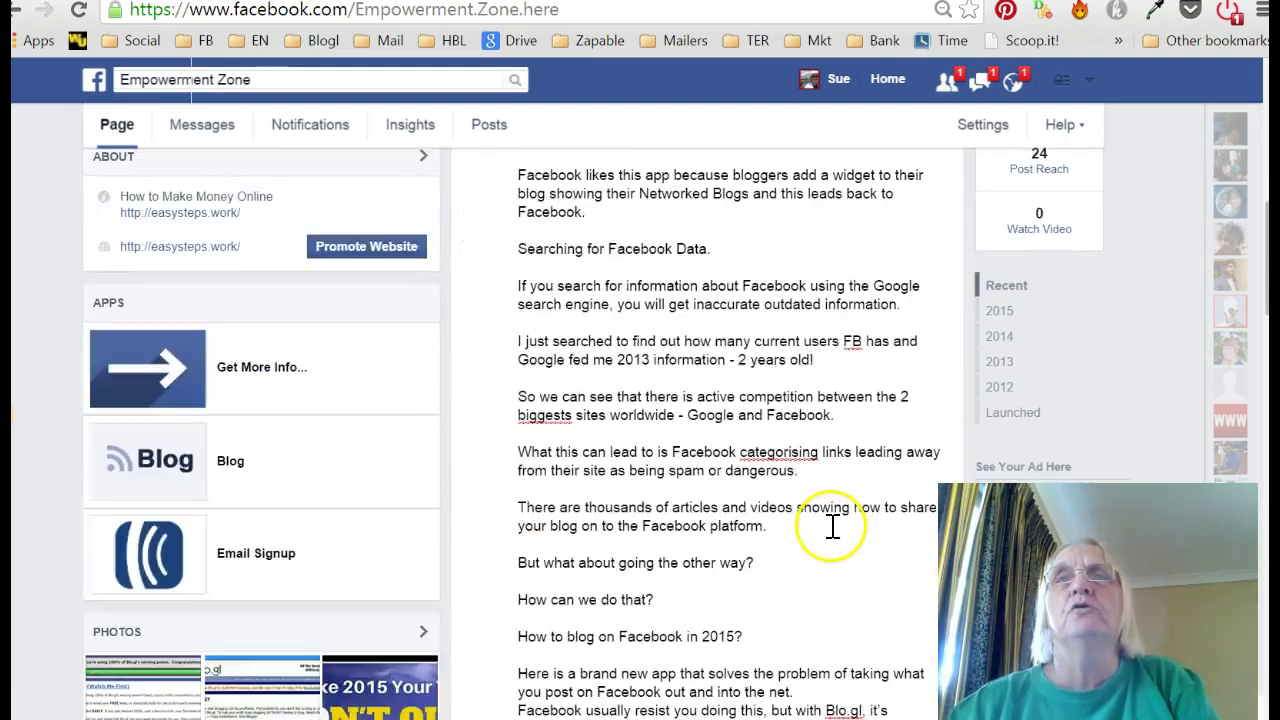
scroll(833, 521, down, 6)
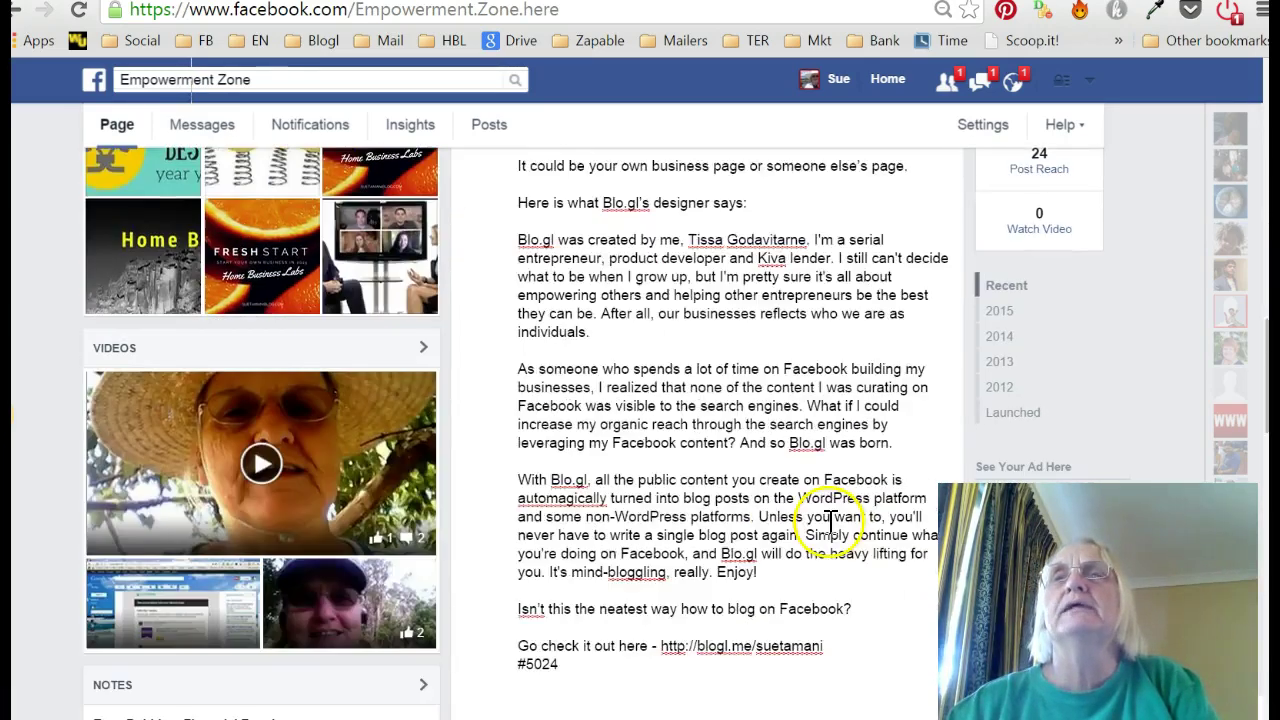
scroll(829, 521, down, 1)
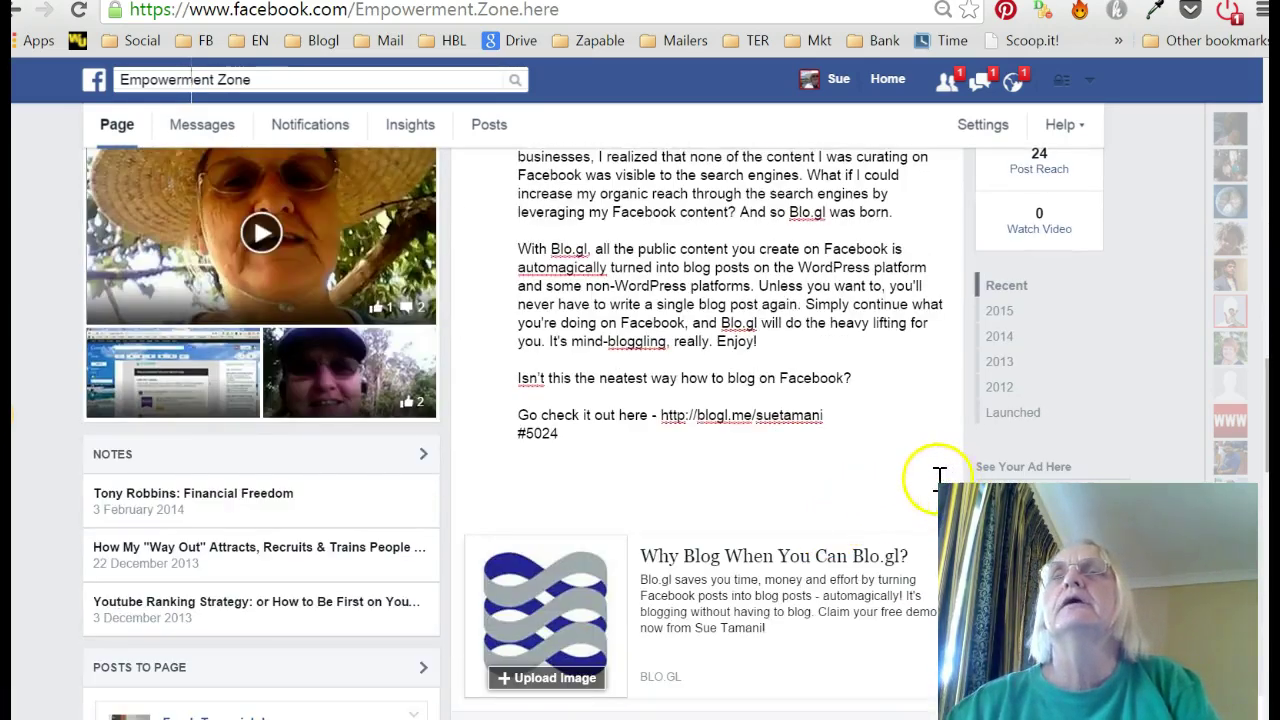
scroll(820, 481, up, 15)
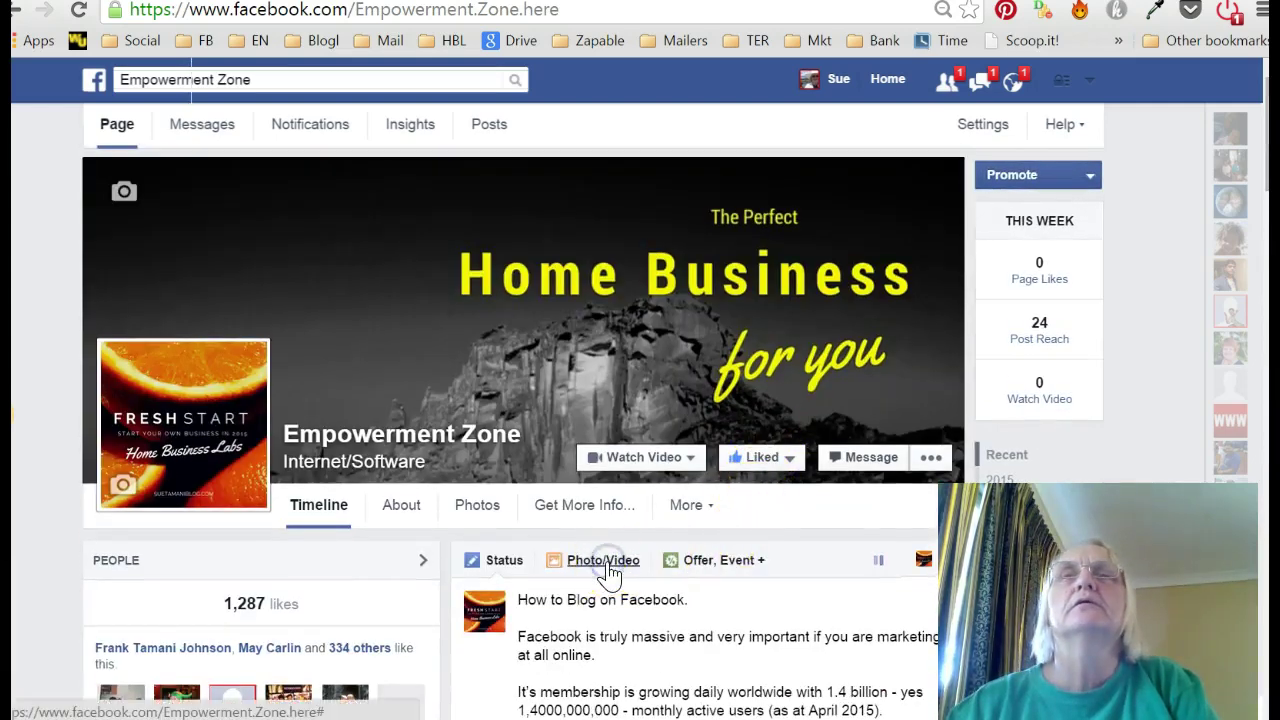
Attach the 'How to Blog on Facebook border' picture from Pictures\BLO.GL to the post
click(608, 568)
click(585, 640)
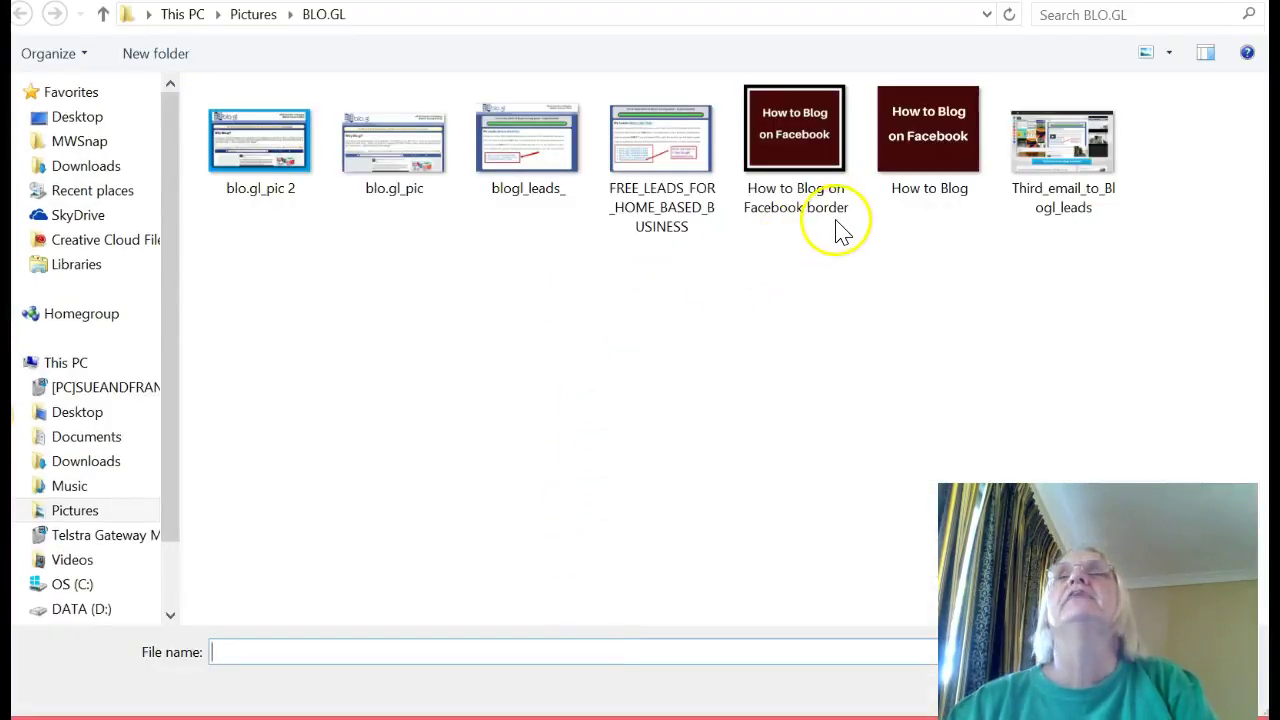
click(796, 156)
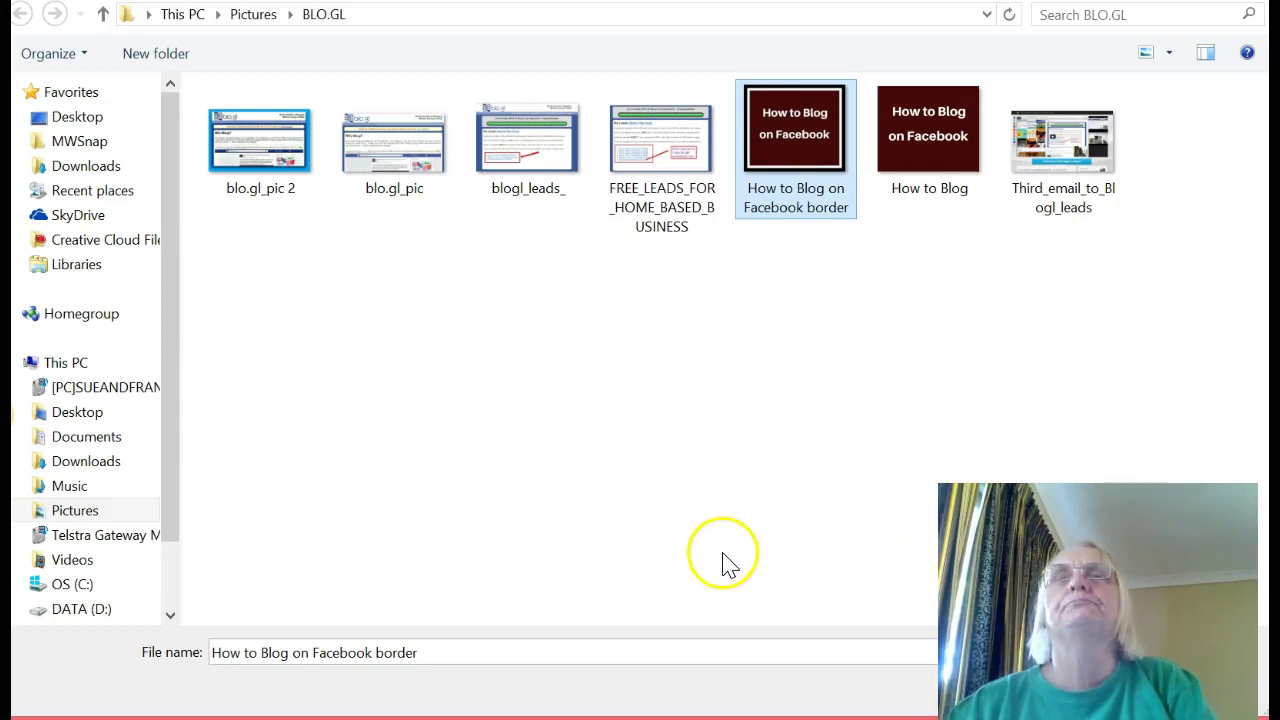
key(Return)
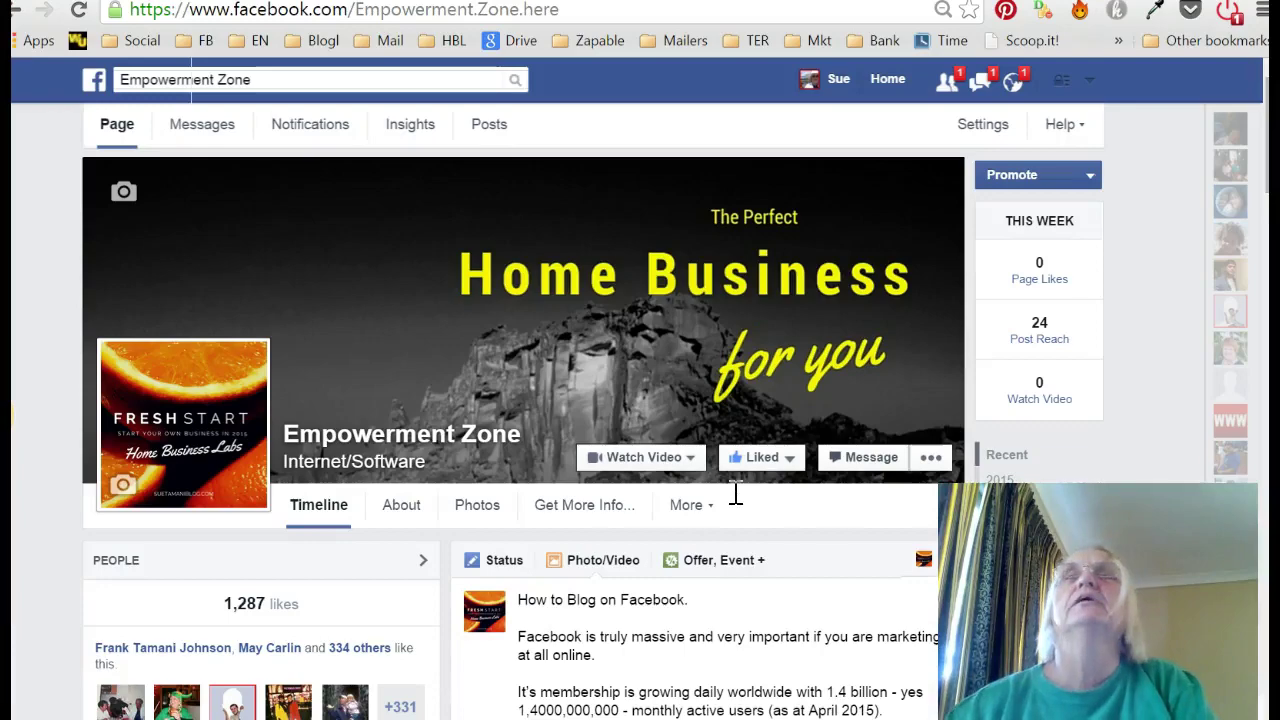
Scroll to the post's end, check the closing #5024 line, and confirm the image uploaded
scroll(803, 572, down, 6)
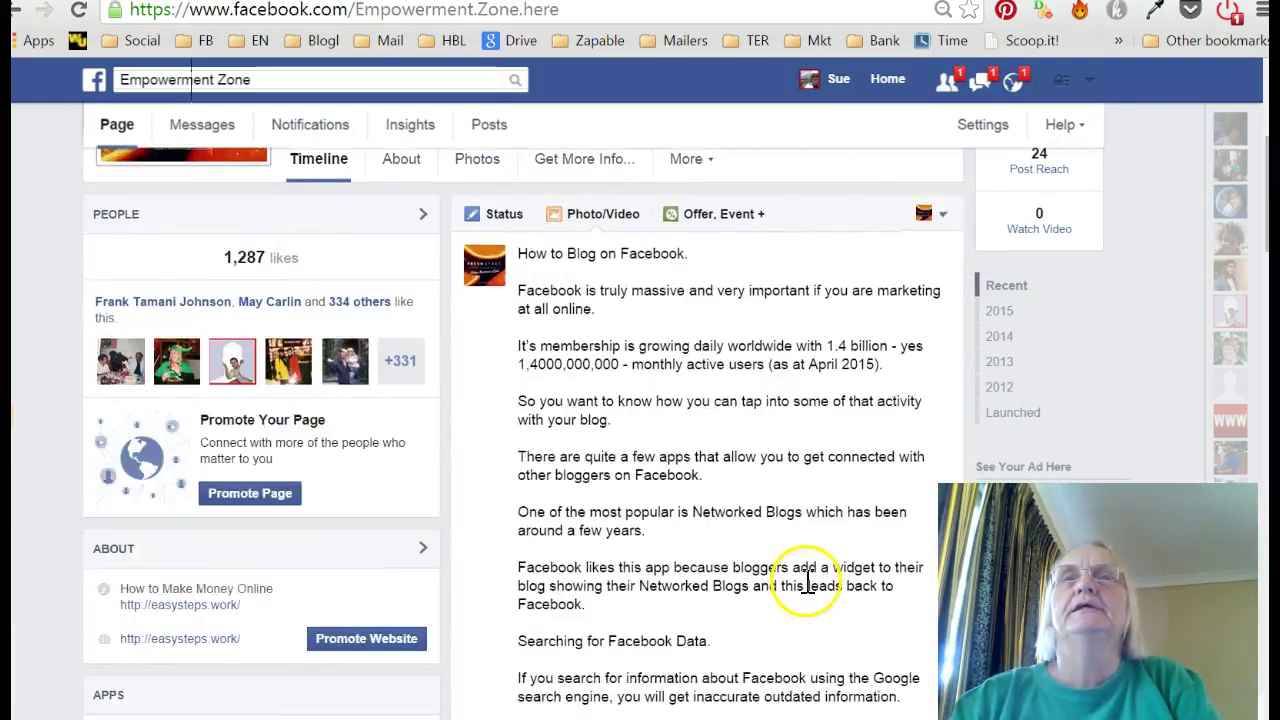
scroll(803, 578, down, 10)
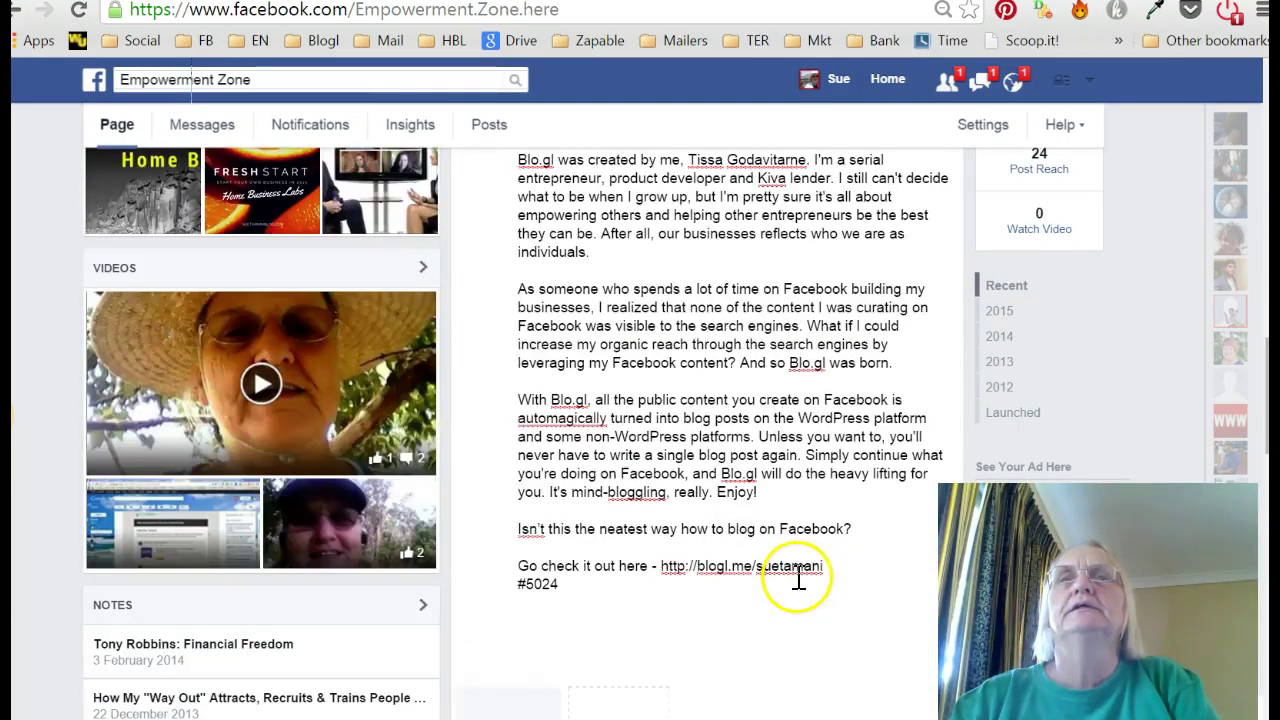
scroll(800, 578, down, 1)
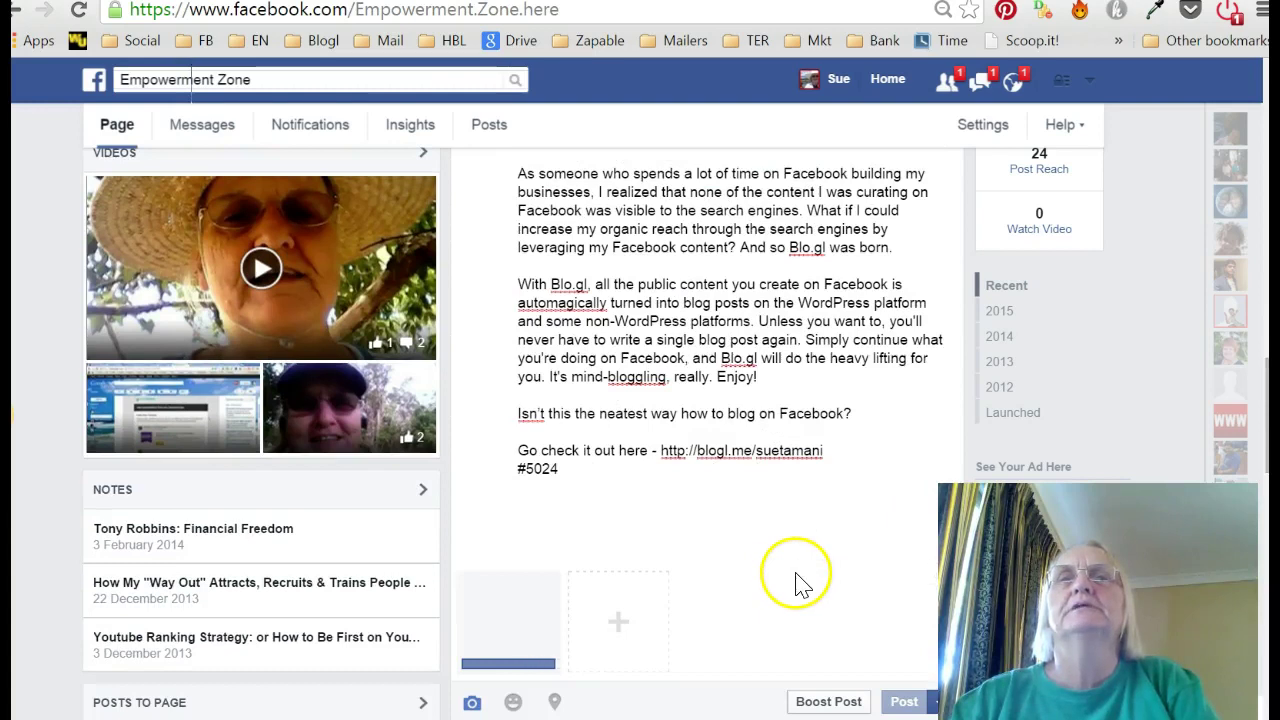
scroll(794, 580, down, 1)
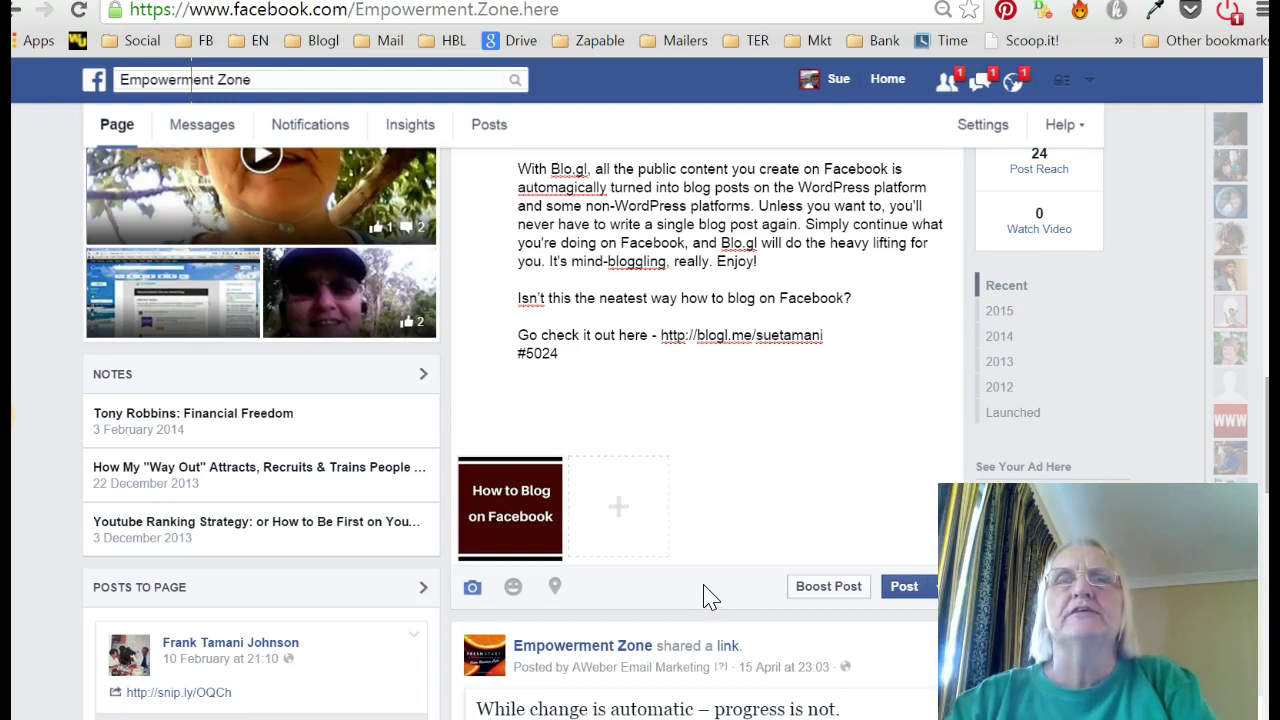
drag(572, 350, 516, 357)
click(574, 352)
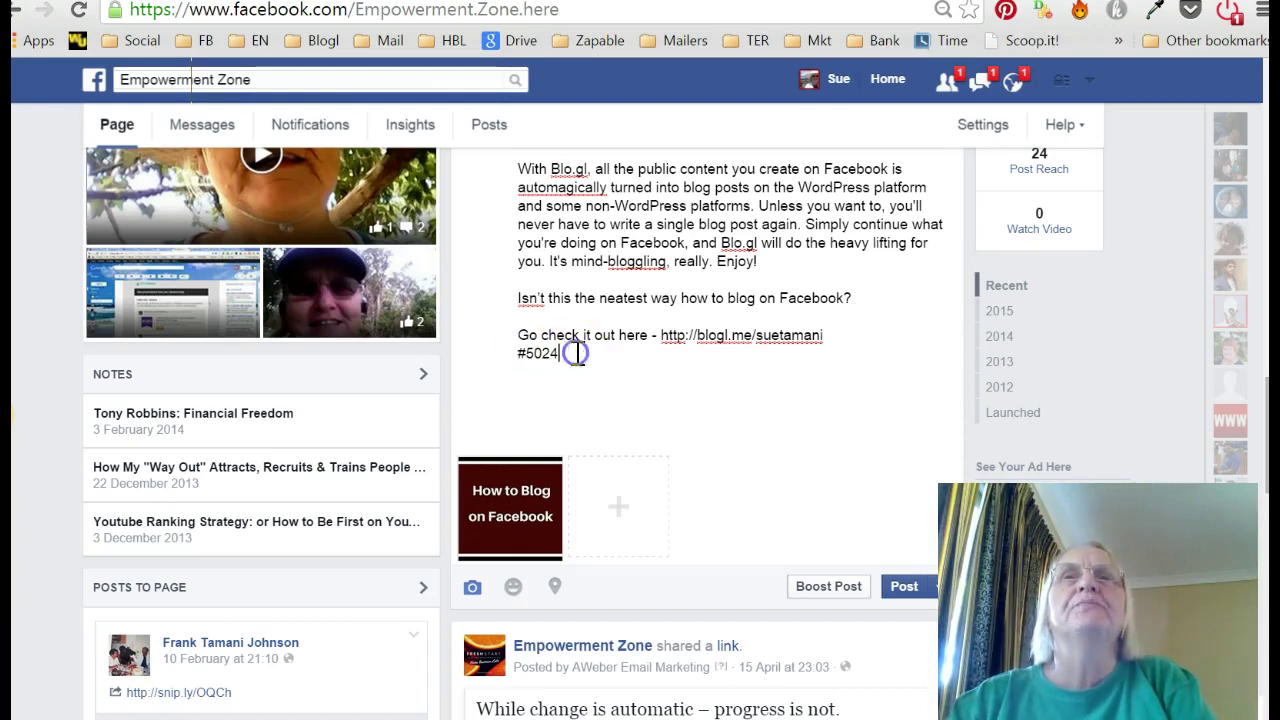
click(664, 594)
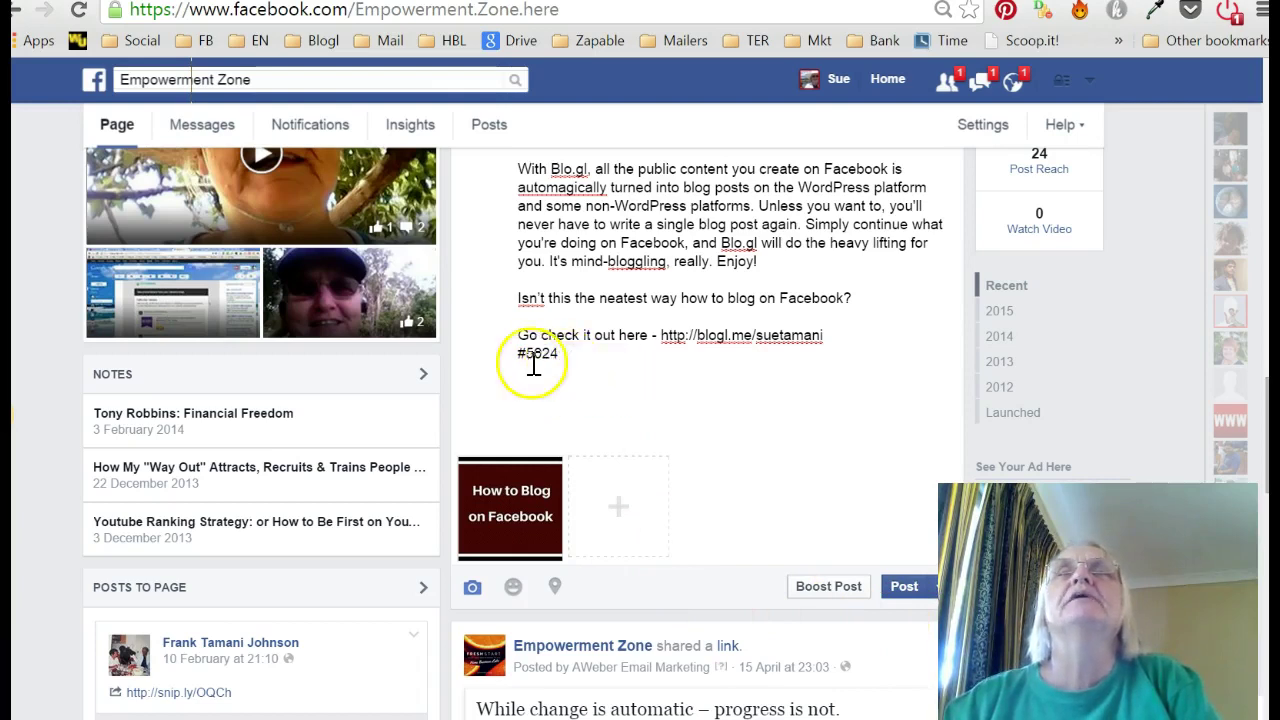
Publish the post and find the new article with its image on the page timeline
click(904, 590)
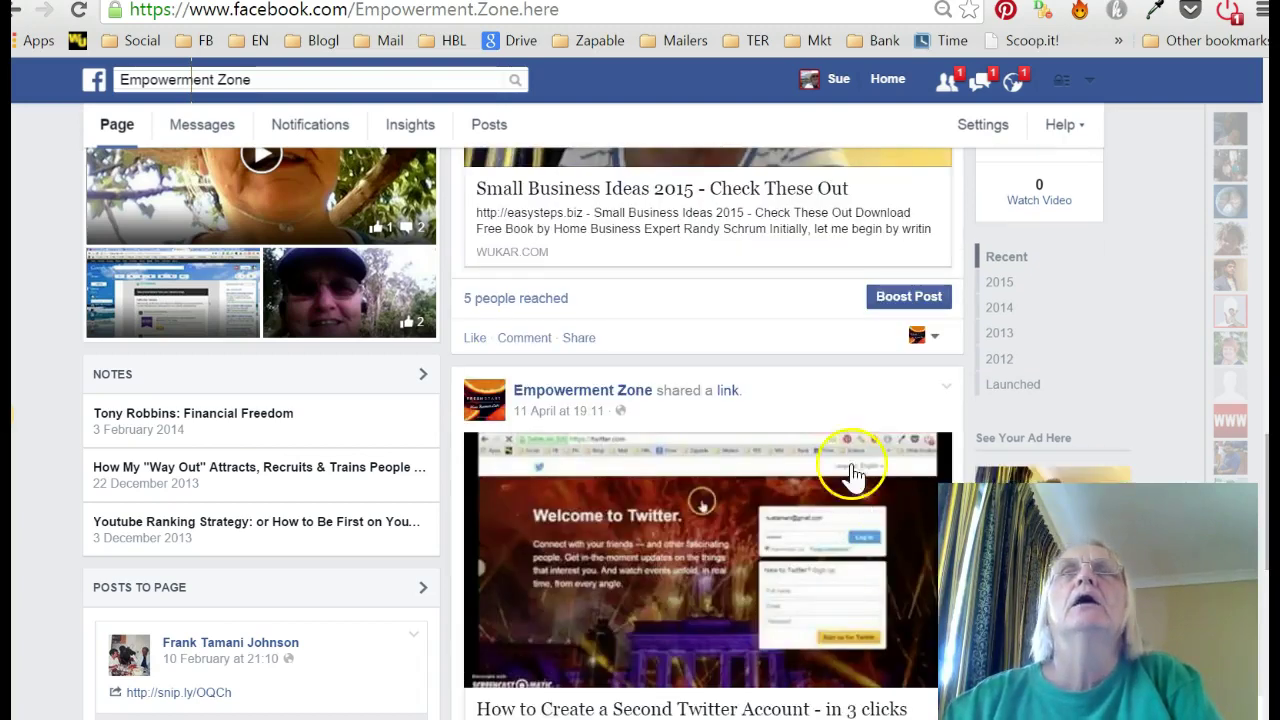
scroll(757, 398, up, 3)
scroll(757, 398, up, 10)
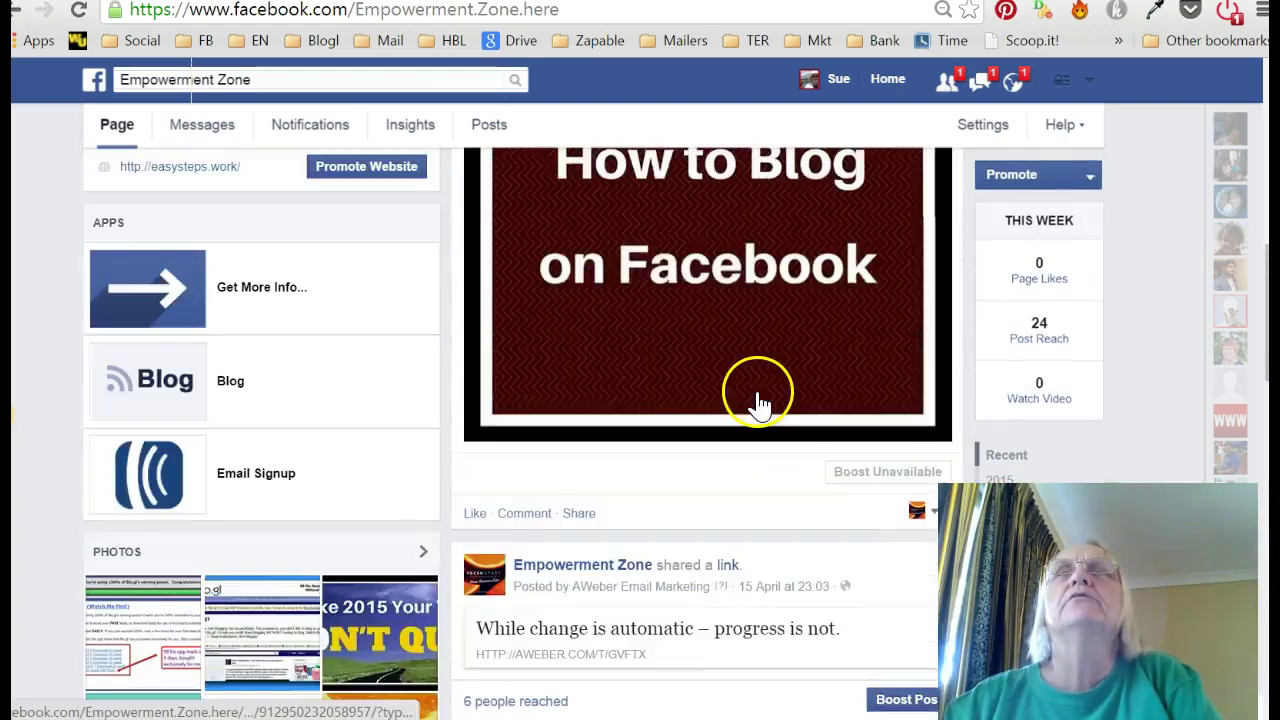
scroll(755, 345, up, 3)
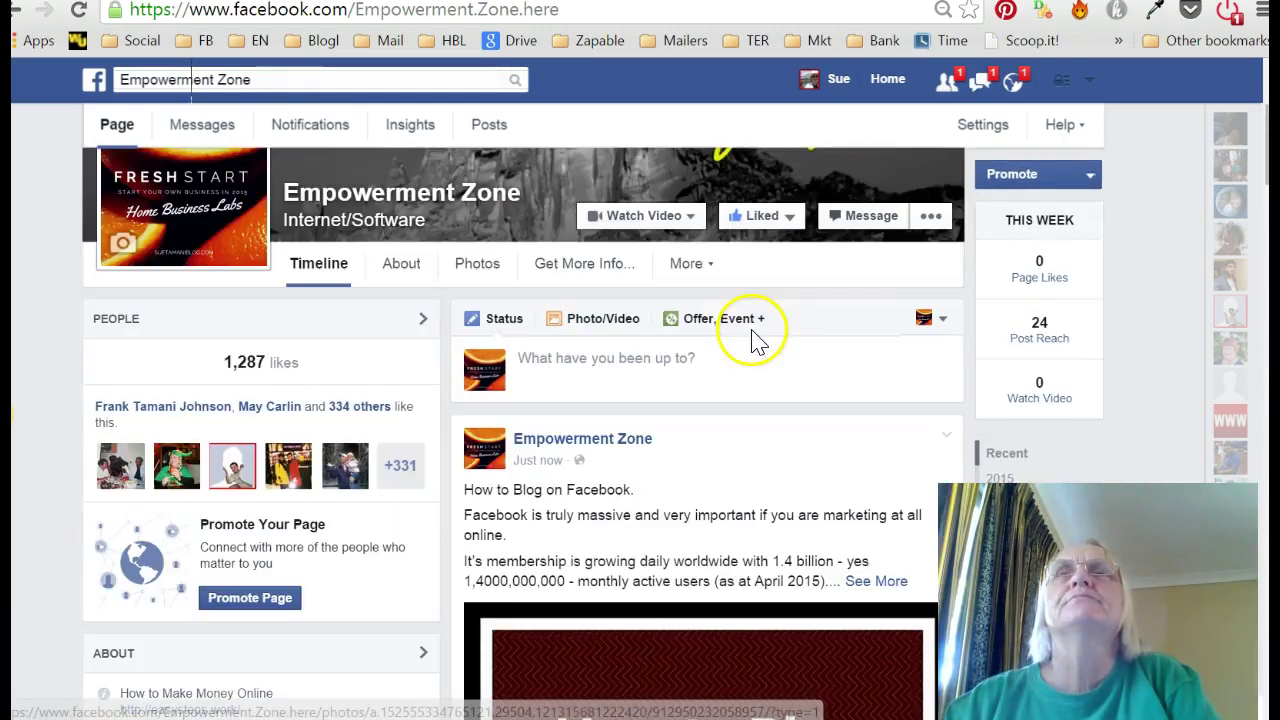
scroll(757, 337, down, 1)
scroll(756, 348, down, 2)
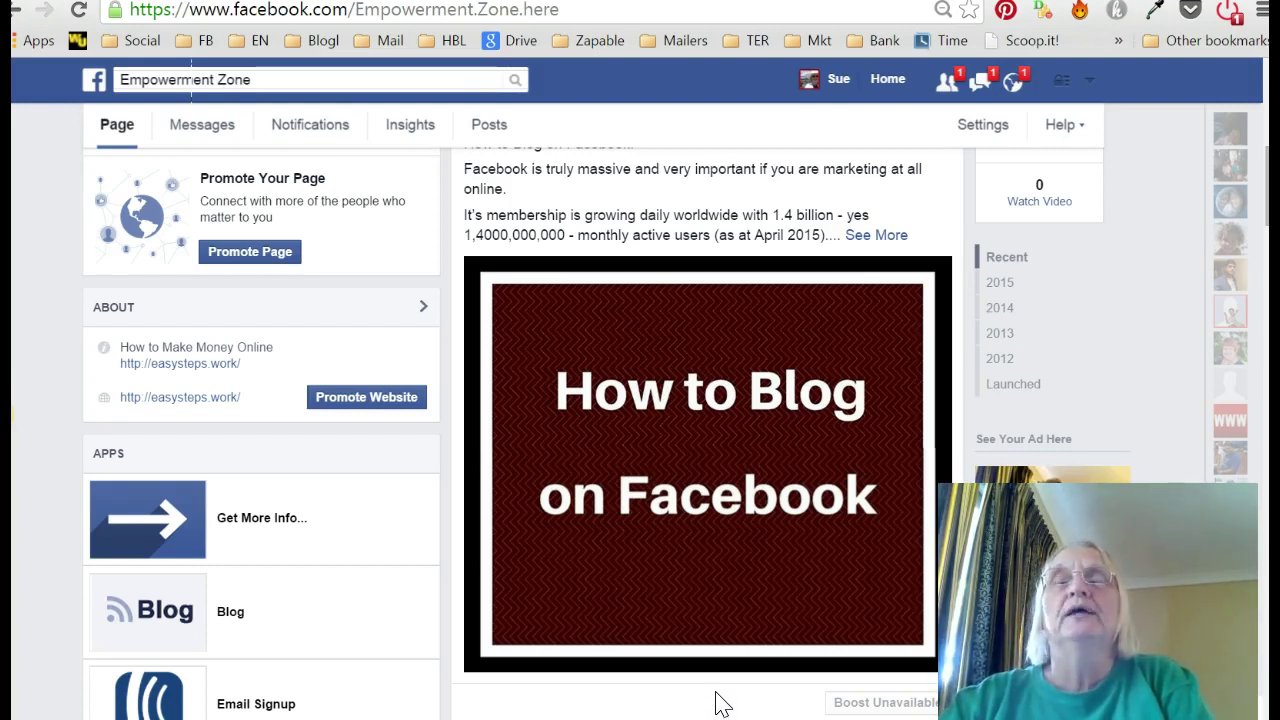
Switch to the suetamaniblog.com tab and look over its home page
click(752, 706)
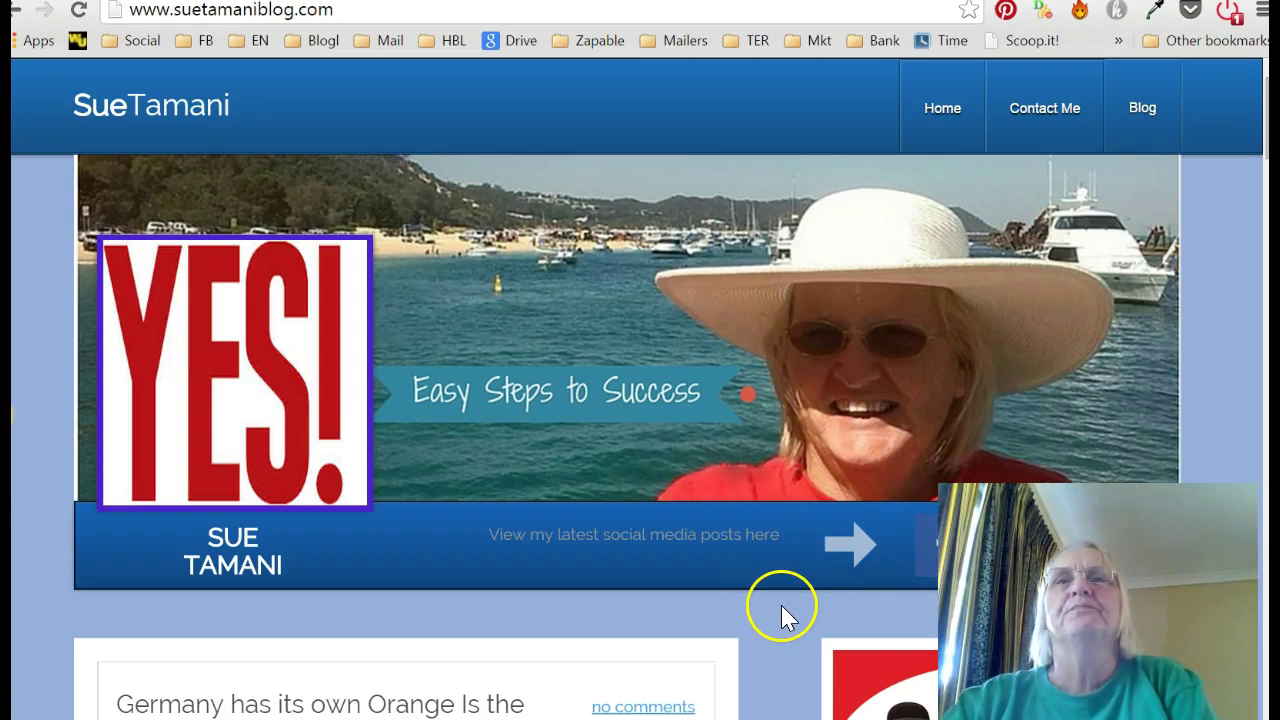
scroll(778, 603, down, 2)
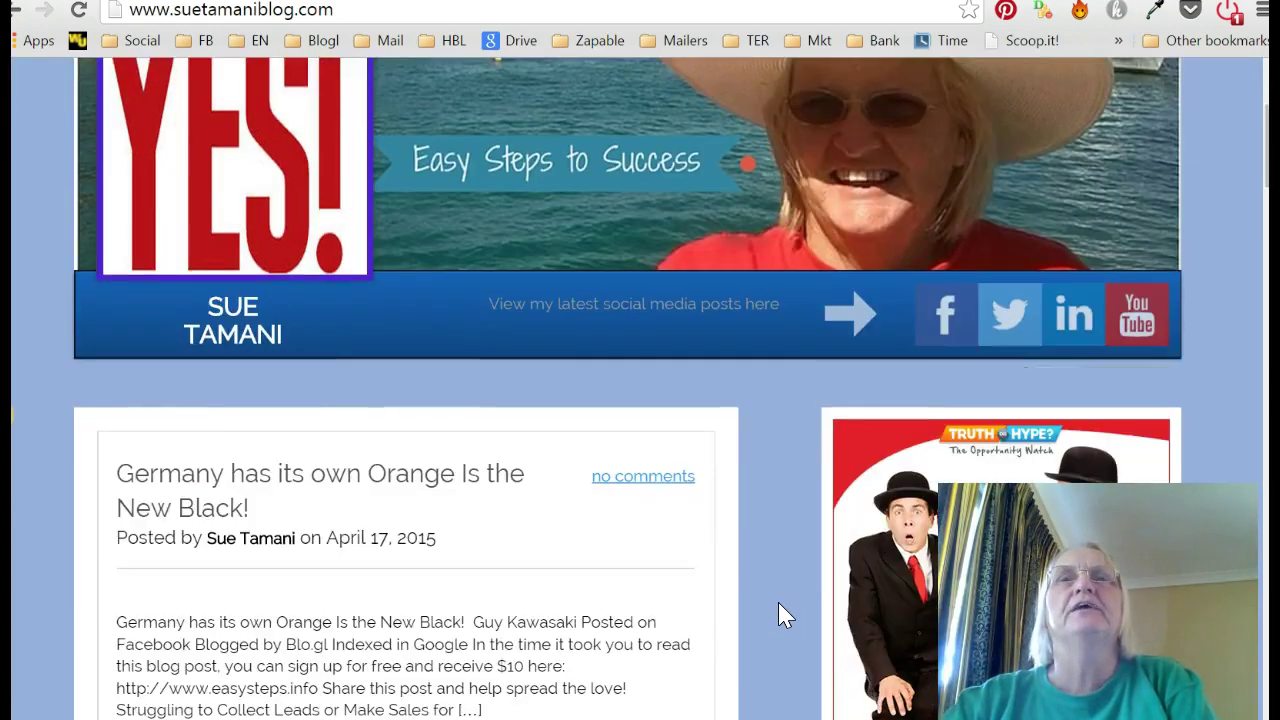
scroll(776, 591, up, 1)
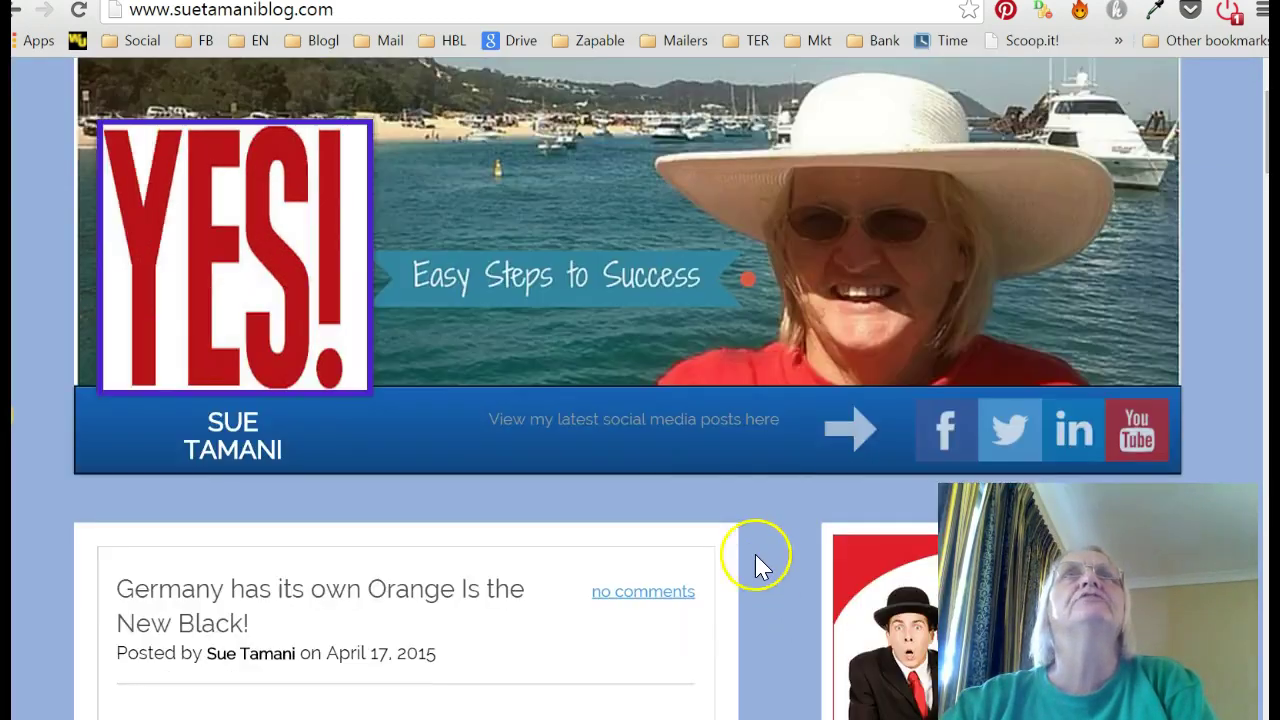
Reload the blog home page and scroll its posts, where 'Germany has its own Orange Is the New Black!' still appears as the latest
click(79, 10)
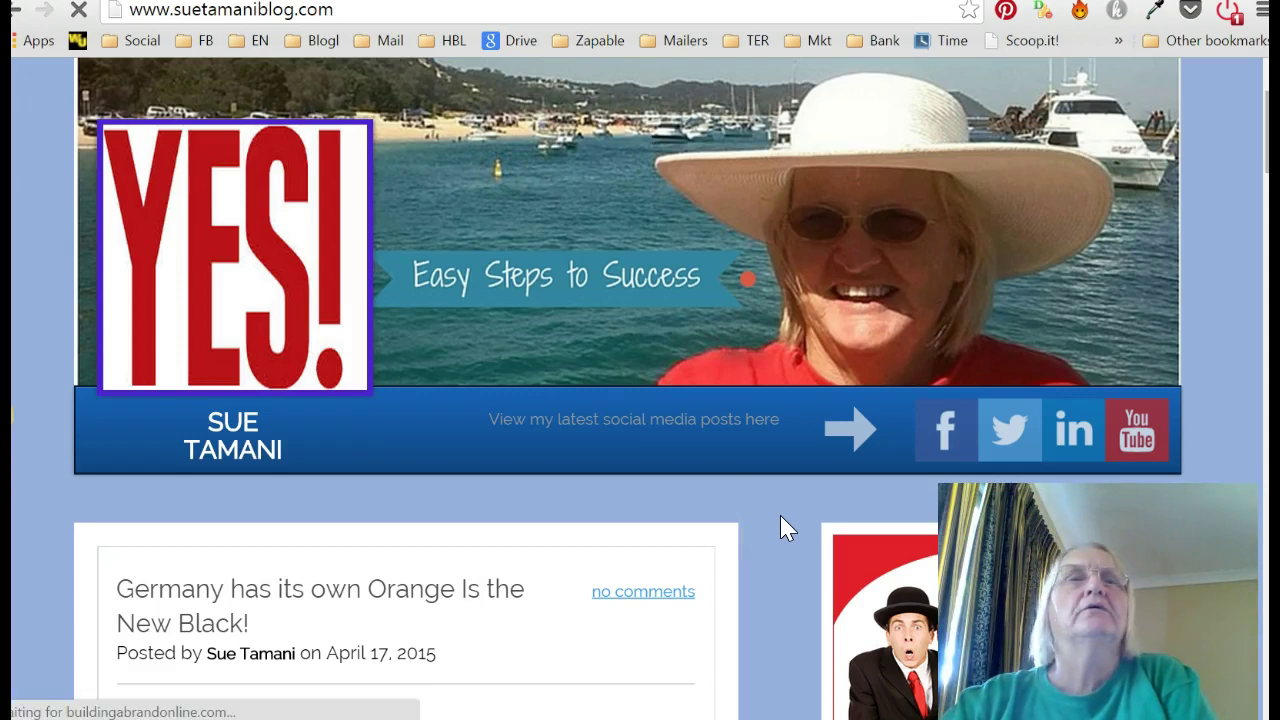
scroll(778, 516, down, 2)
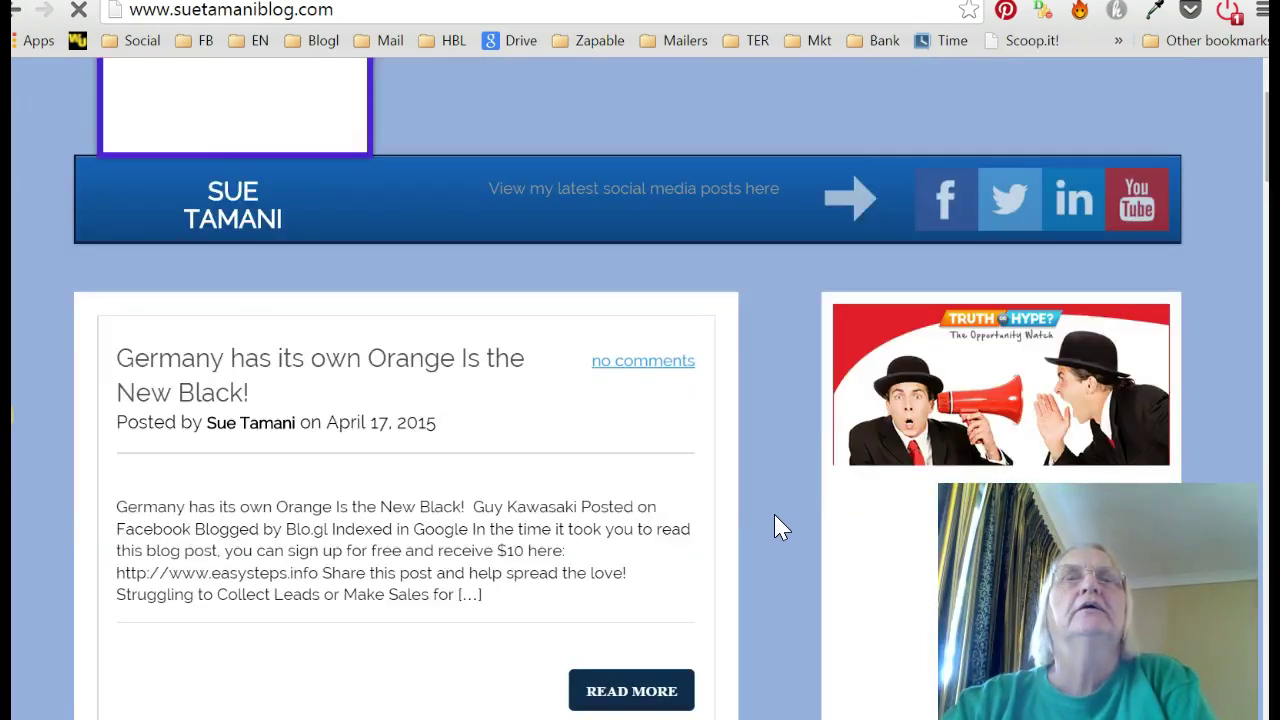
scroll(772, 516, down, 1)
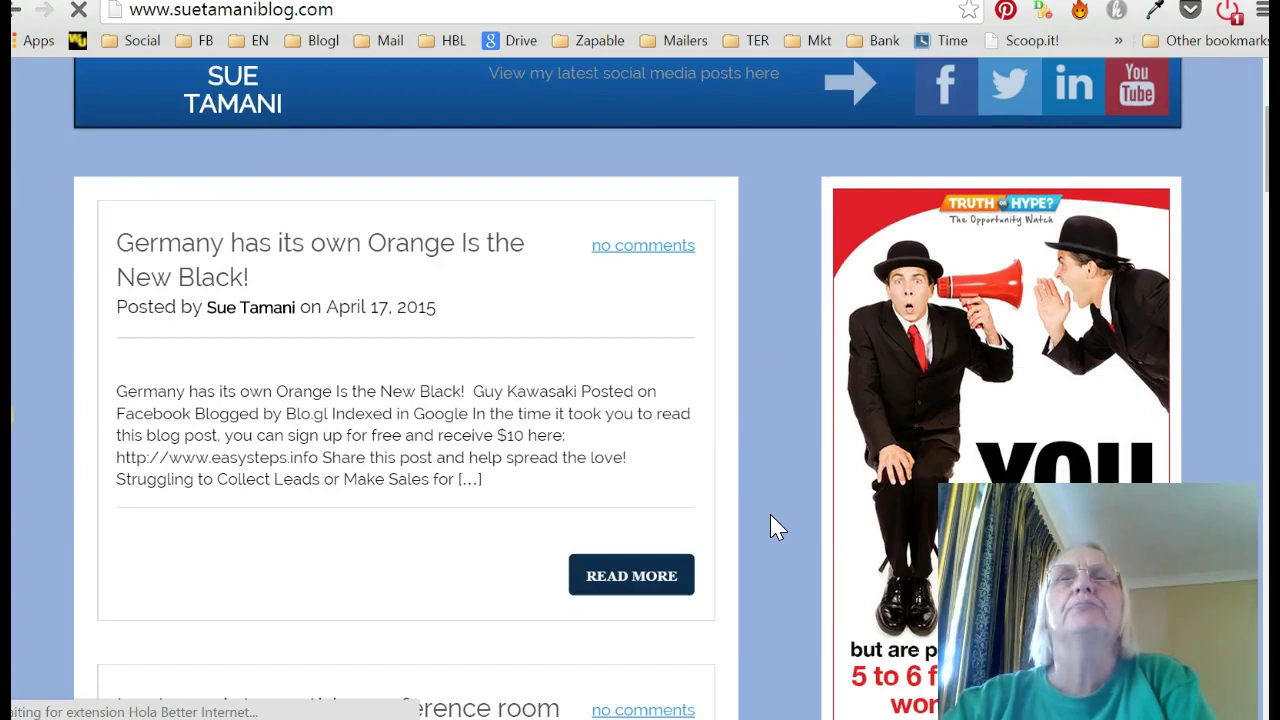
scroll(766, 491, up, 4)
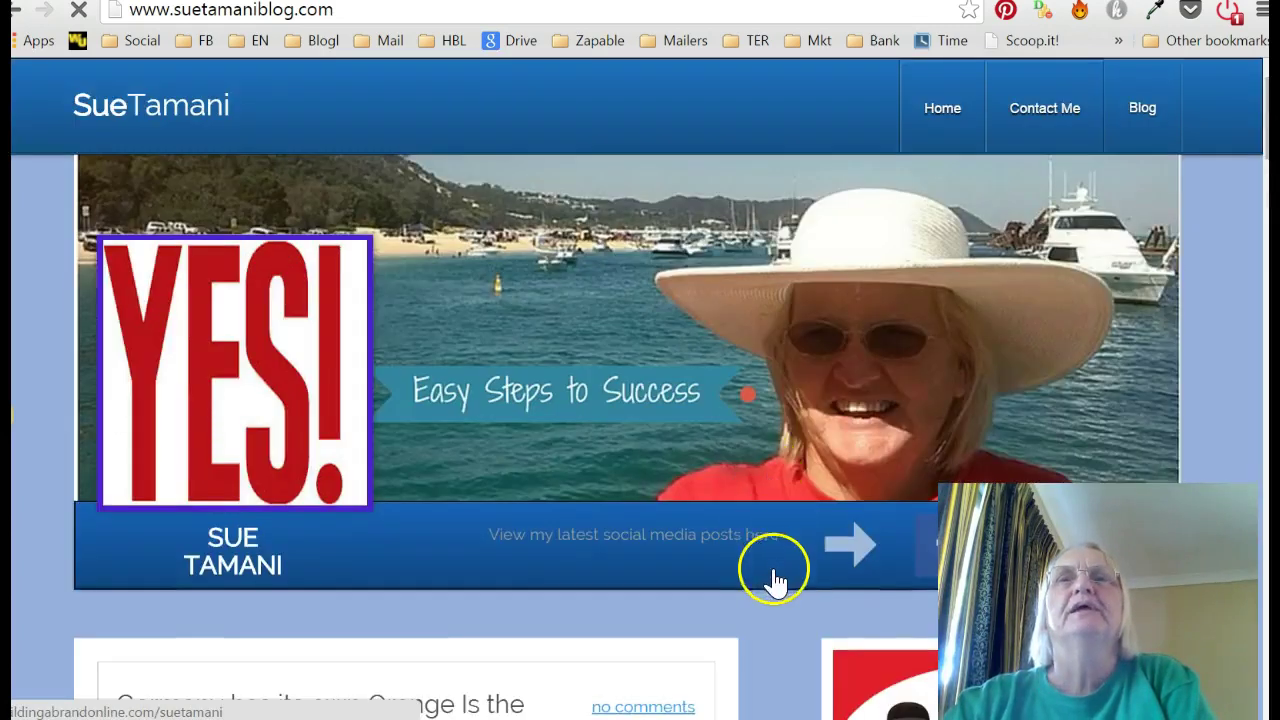
scroll(777, 590, down, 1)
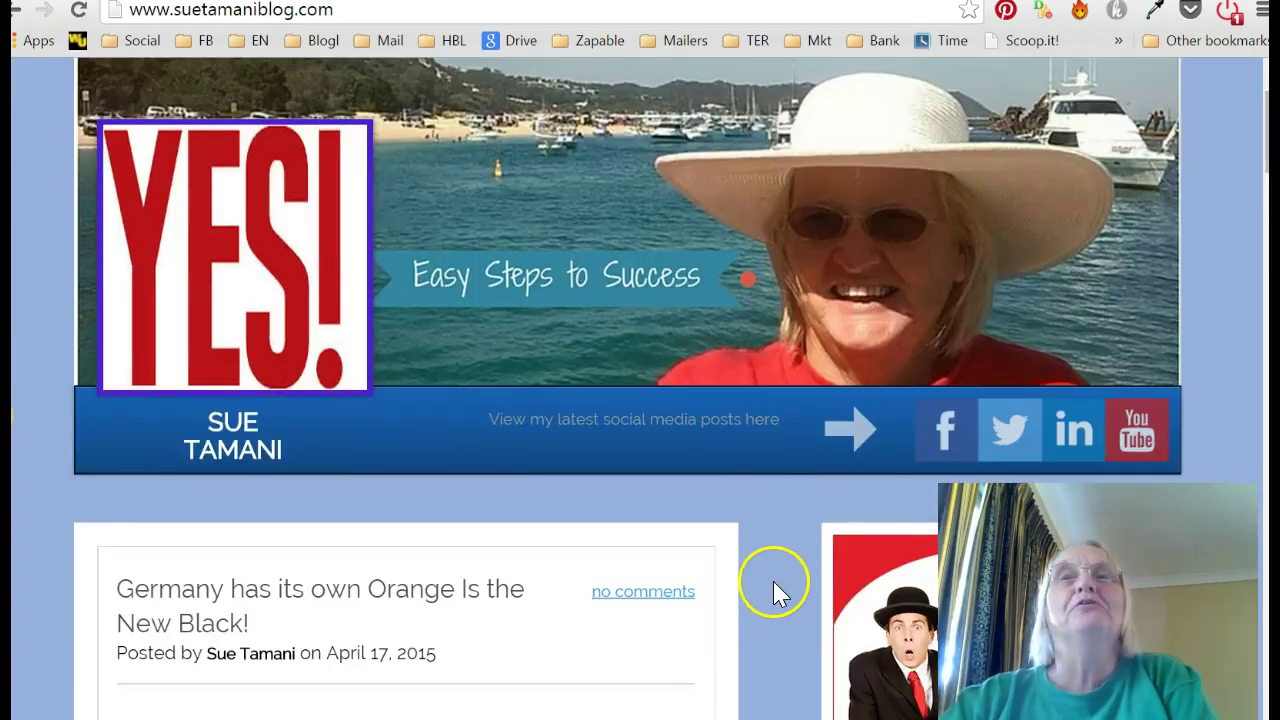
scroll(771, 576, up, 1)
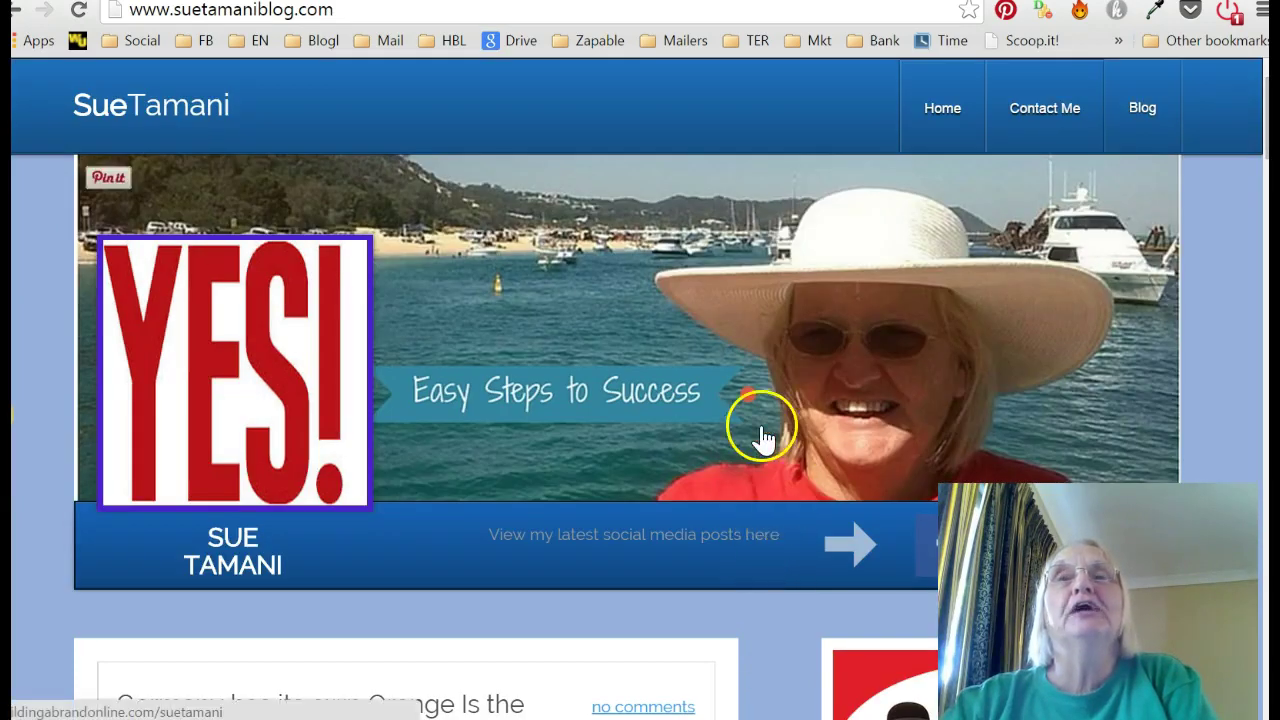
scroll(776, 621, down, 2)
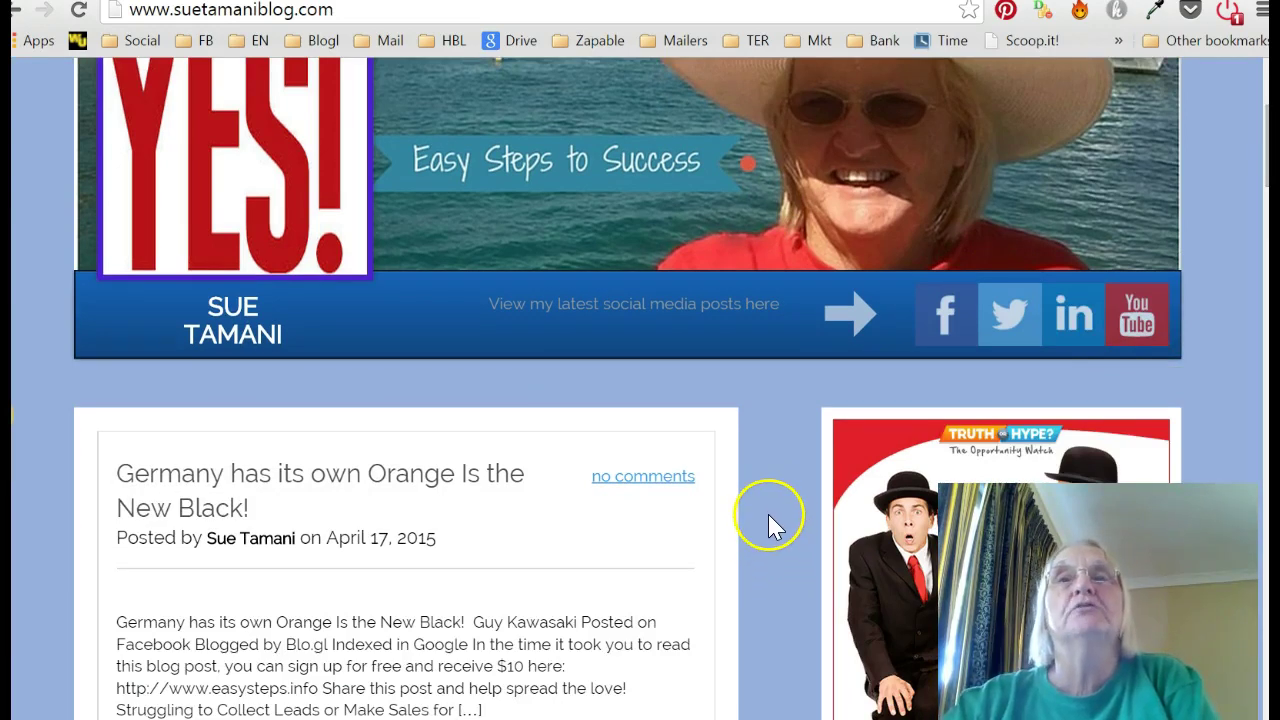
scroll(771, 512, up, 2)
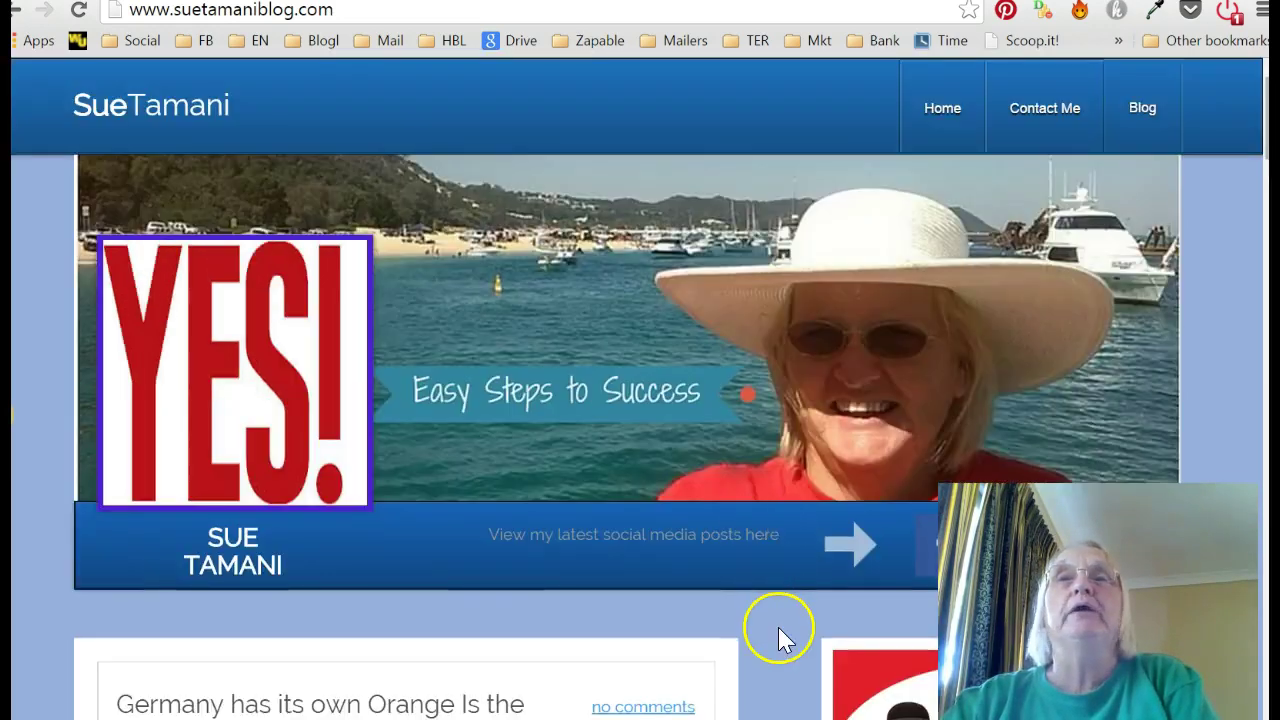